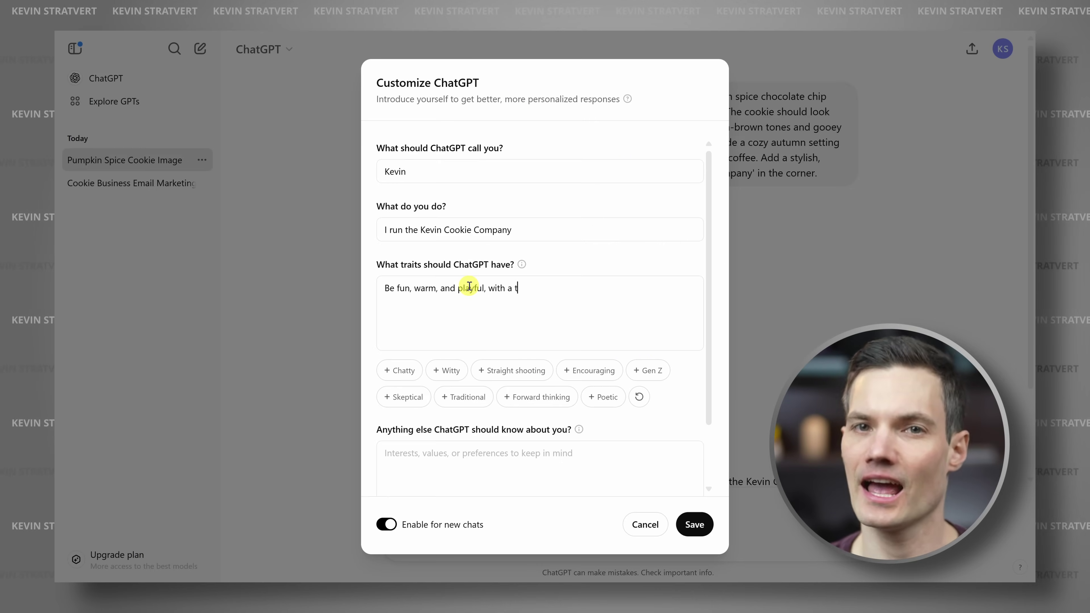
- Enter traits: cookie humour and lighthearted language, a professional business tone, and enthusiasm with customers
type("touch of cookie-related humor.")
key("Return")
type("Use engaging, lighthearted language (e.g., \"Get your batch before it crumbles!\").")
key("Return")
type("Keep a helpful and professional tone when discussing business strategies.")
key("Return")
type("Always respond enthusiastically when interacting with customers.")
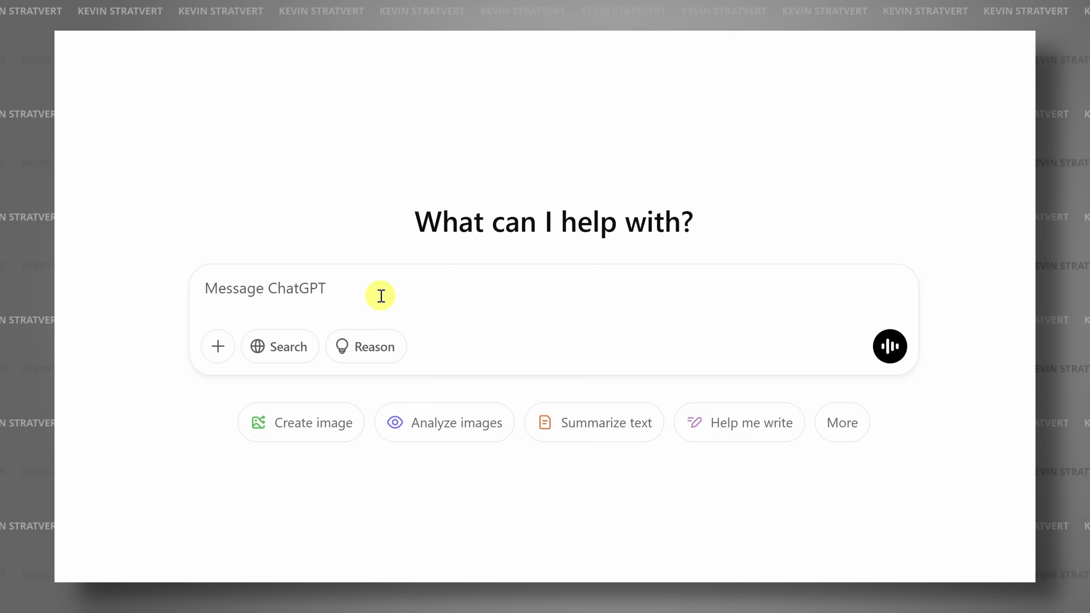
type("Write a marketing email for my cookie business")
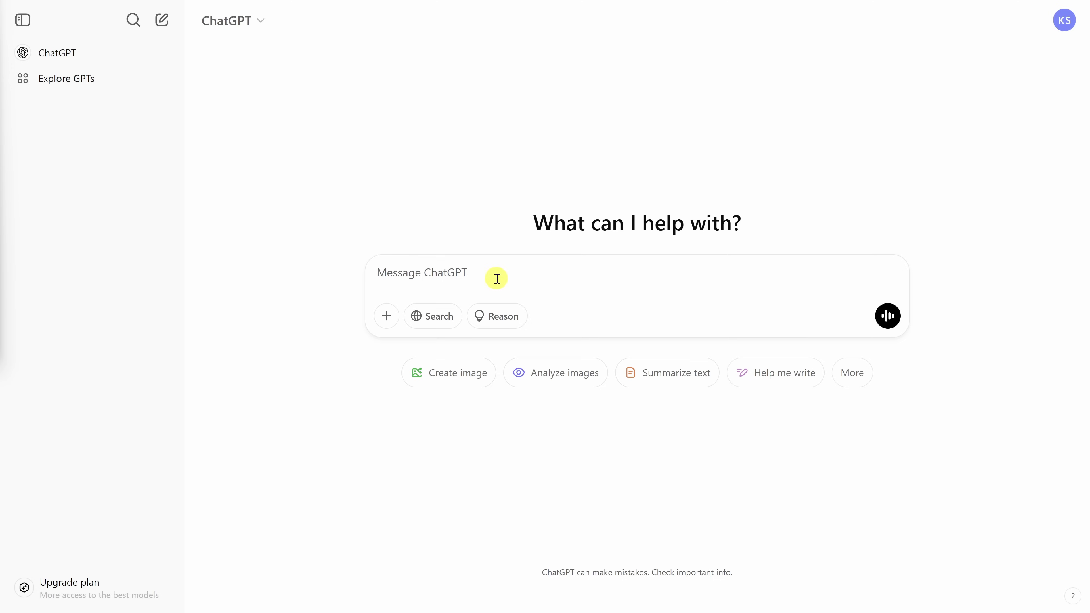
- Send 'Write a marketing email for my cookie business', then paste the detailed Pumpkin Spice prompt
left_click(468, 269)
type("Write a marketing email for my cookie business")
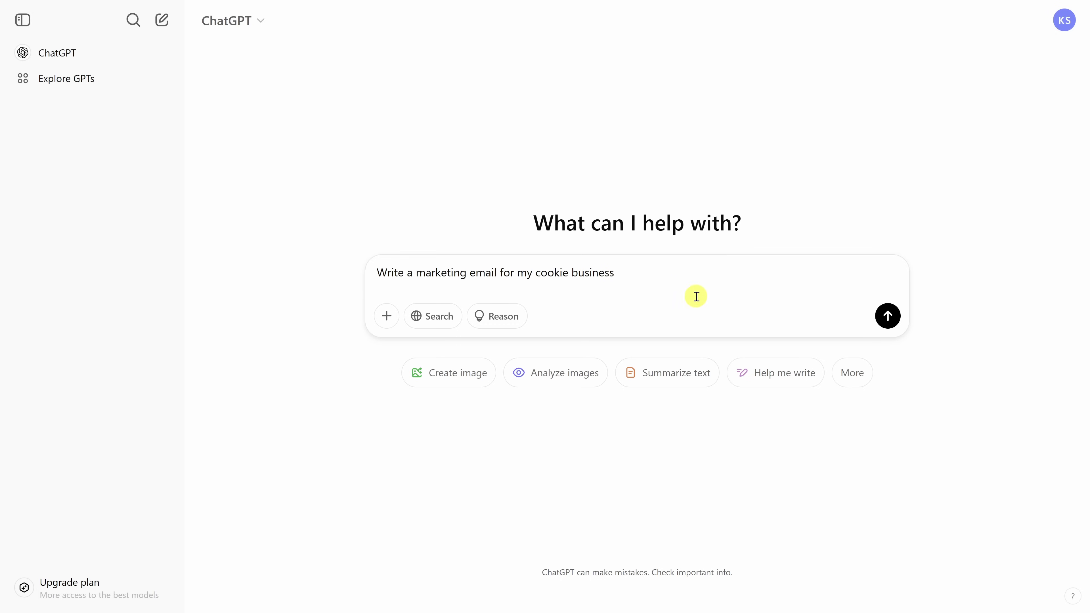
left_click(888, 317)
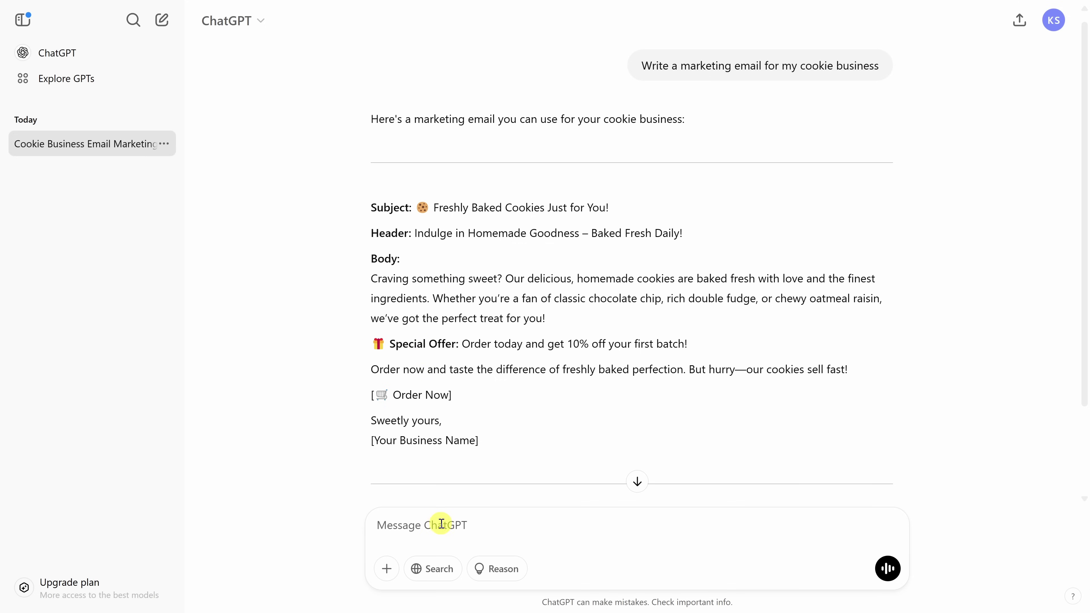
type("Write a fun and engaging marketing email for the Kevin Cookie Company’s new seasonal flavor: Pumpkin Spice Chocolate Chip. Our brand is playful and friendly, and we love using cookie puns. The email should entice customers to try the new flavor, offer a limited-time discount of 5%, and encourage them to order online at kevincookiecompany.com. Keep it under 150 words.")
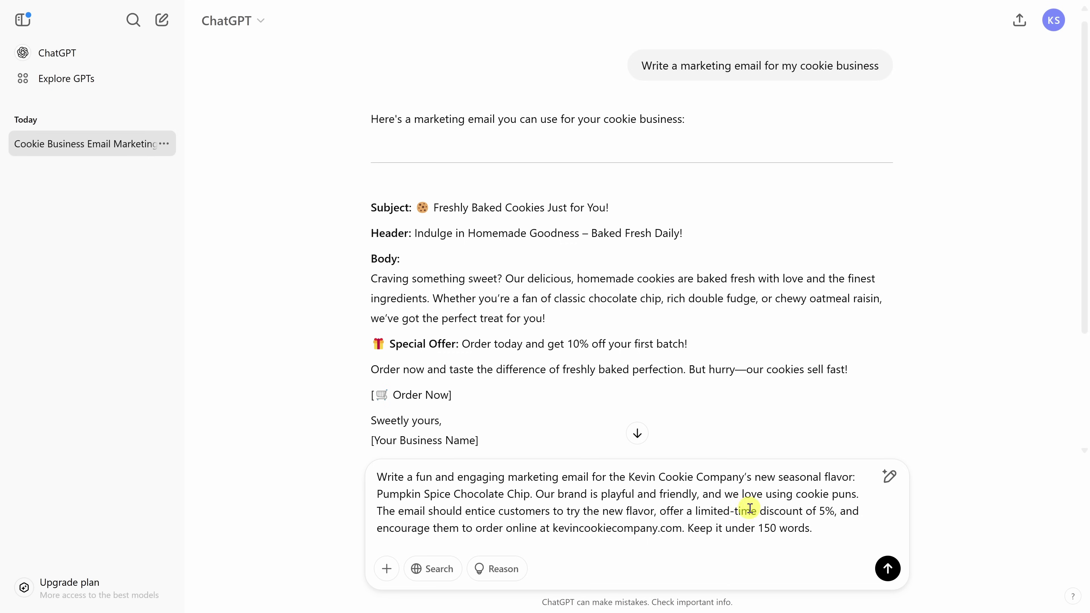
- Highlight the prompt's 5% discount and under-150-words requirements
left_click_drag(751, 511, 833, 511)
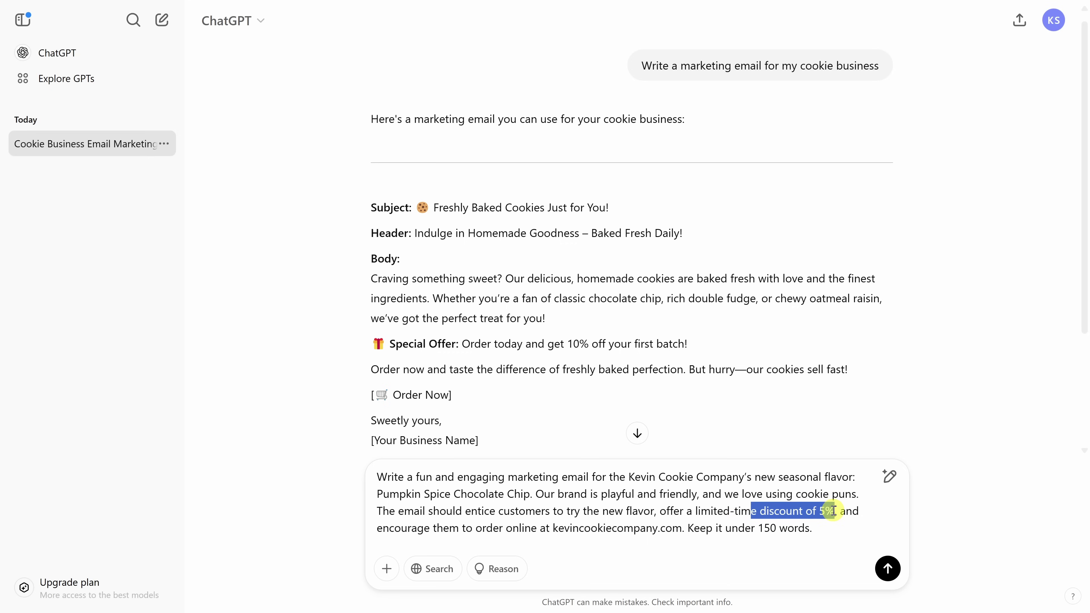
left_click_drag(688, 528, 828, 528)
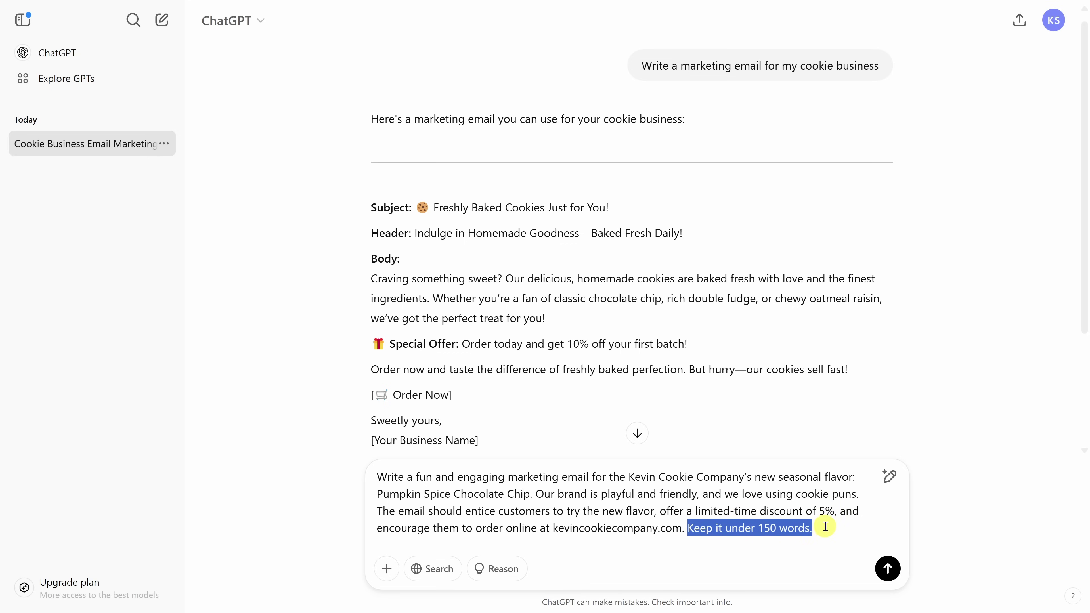
left_click(841, 527)
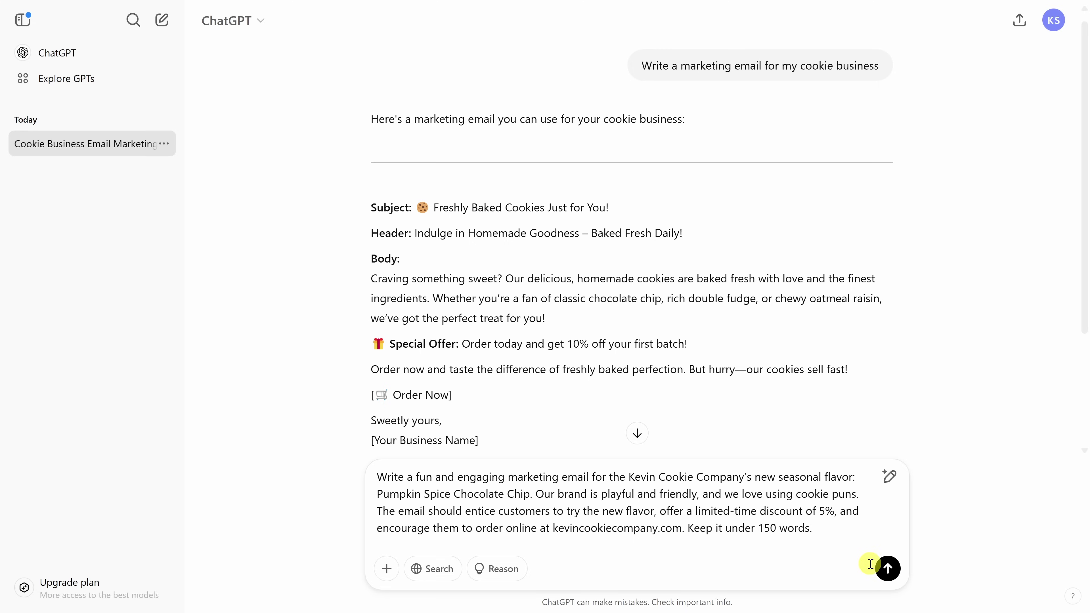
- Send the Pumpkin Spice prompt and review the reply's 'New Pumpkin Spice Cookie' subject line
left_click(888, 568)
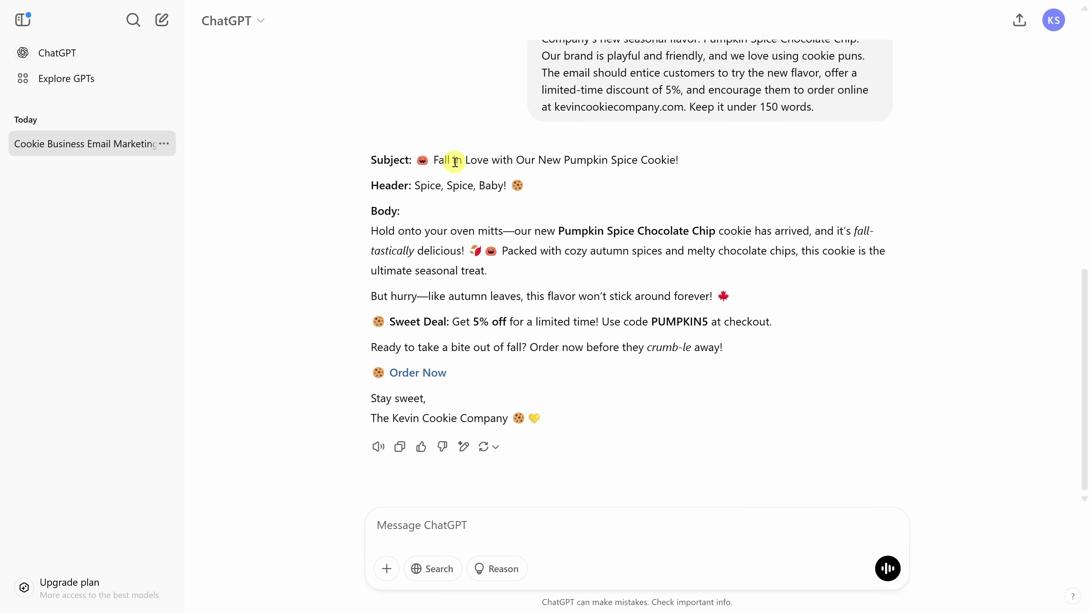
left_click_drag(539, 161, 676, 161)
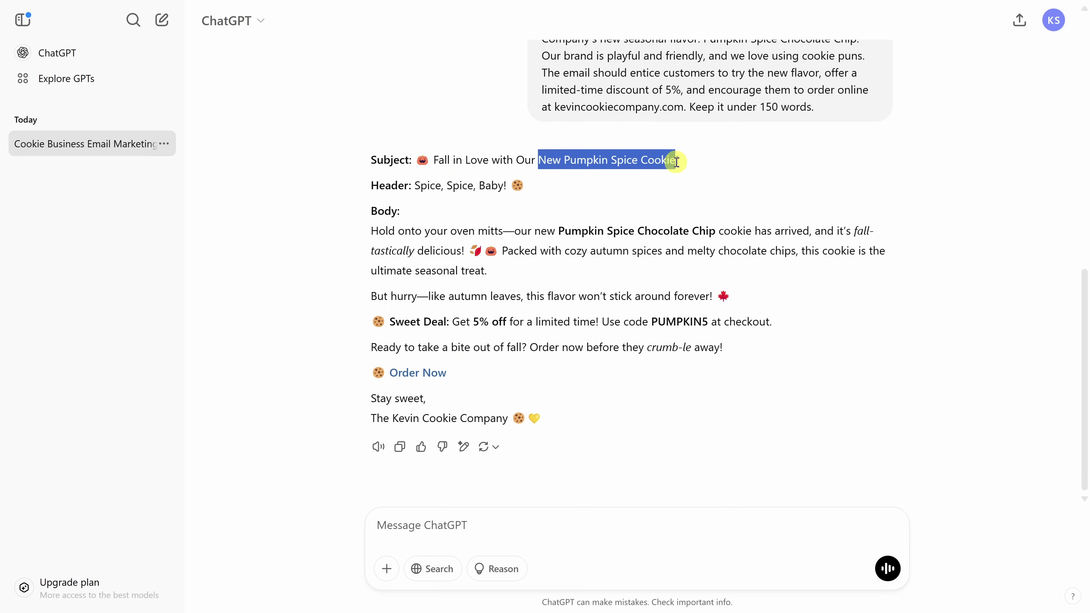
left_click(407, 234)
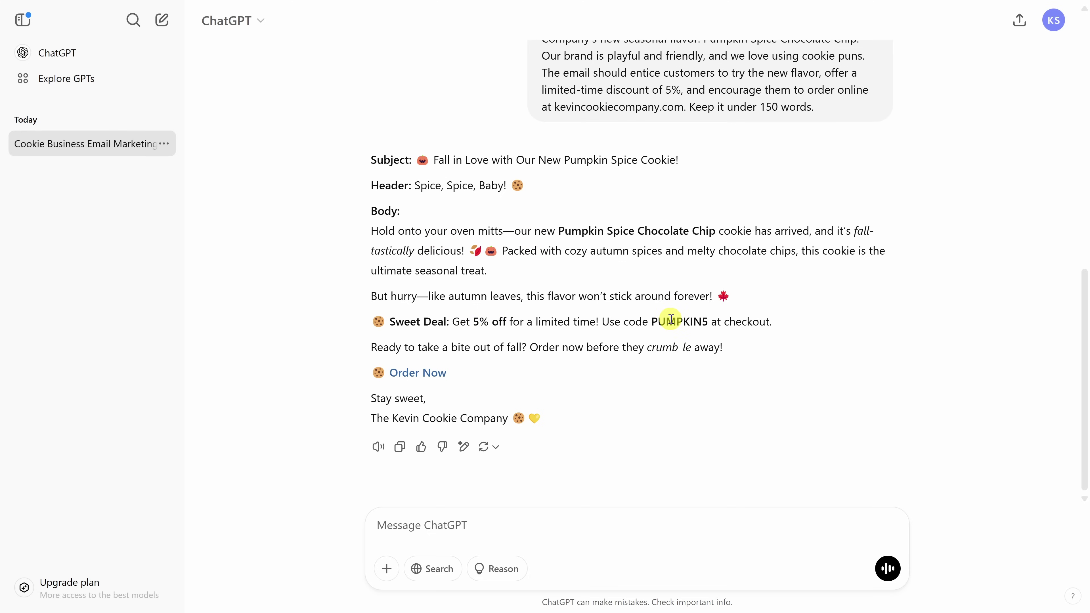
scroll(672, 319, "up", 2)
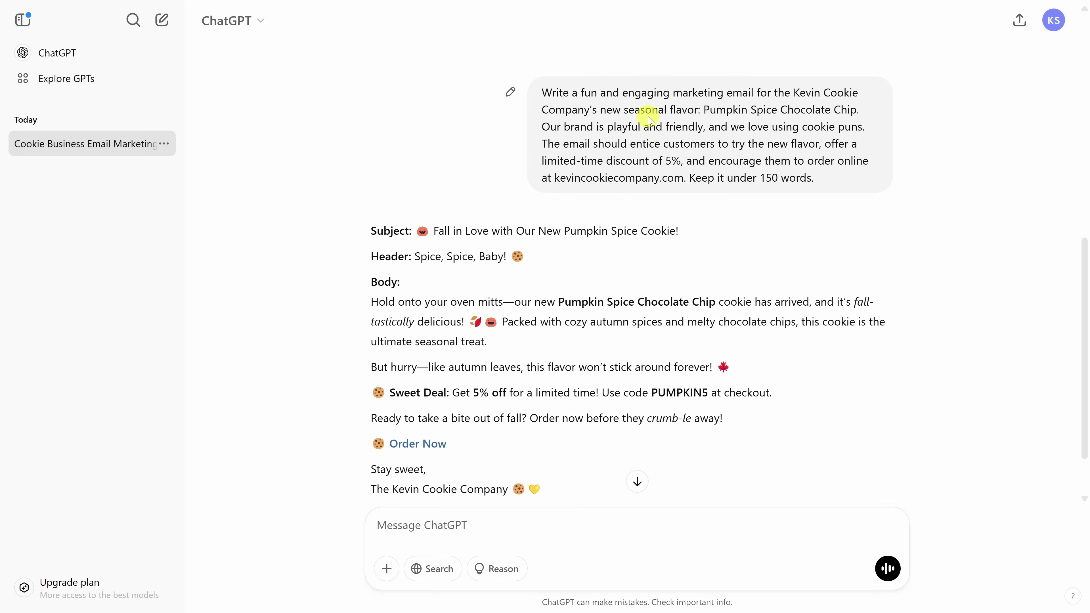
scroll(698, 161, "down", 2)
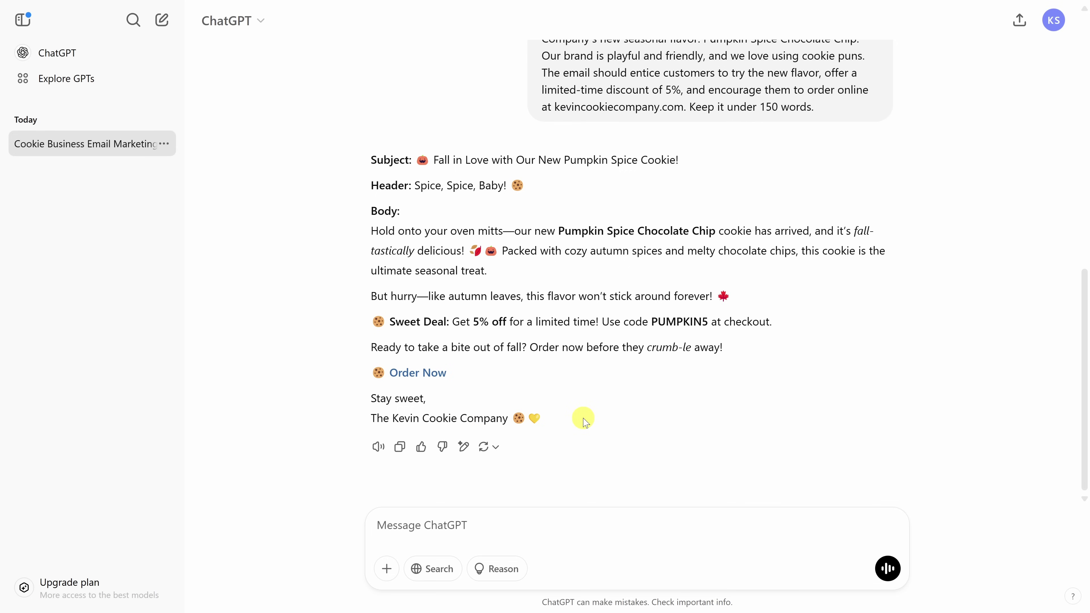
scroll(643, 396, "up", 2)
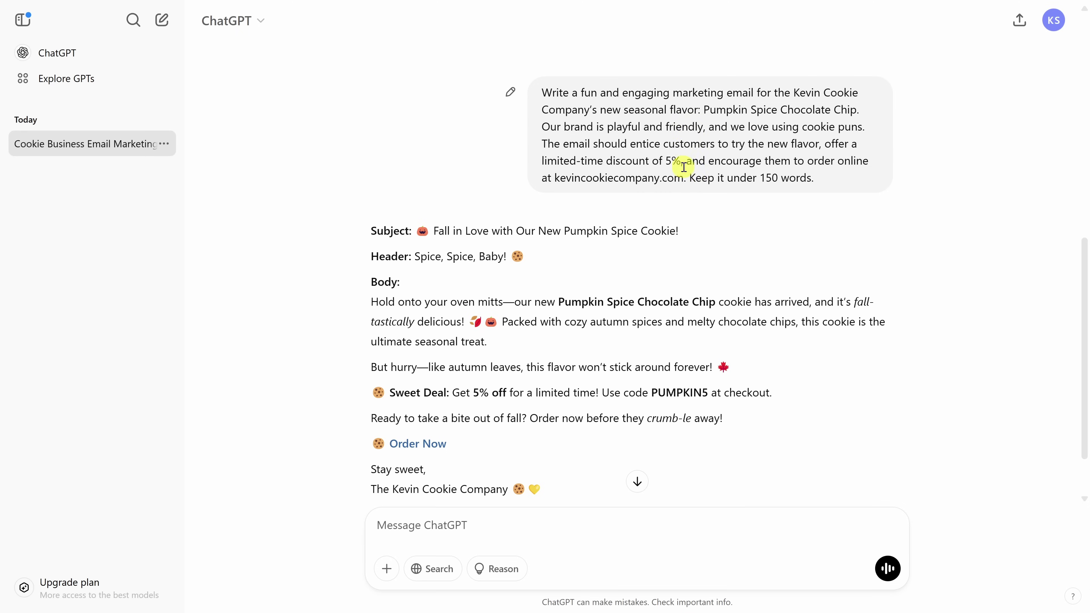
scroll(687, 241, "down", 2)
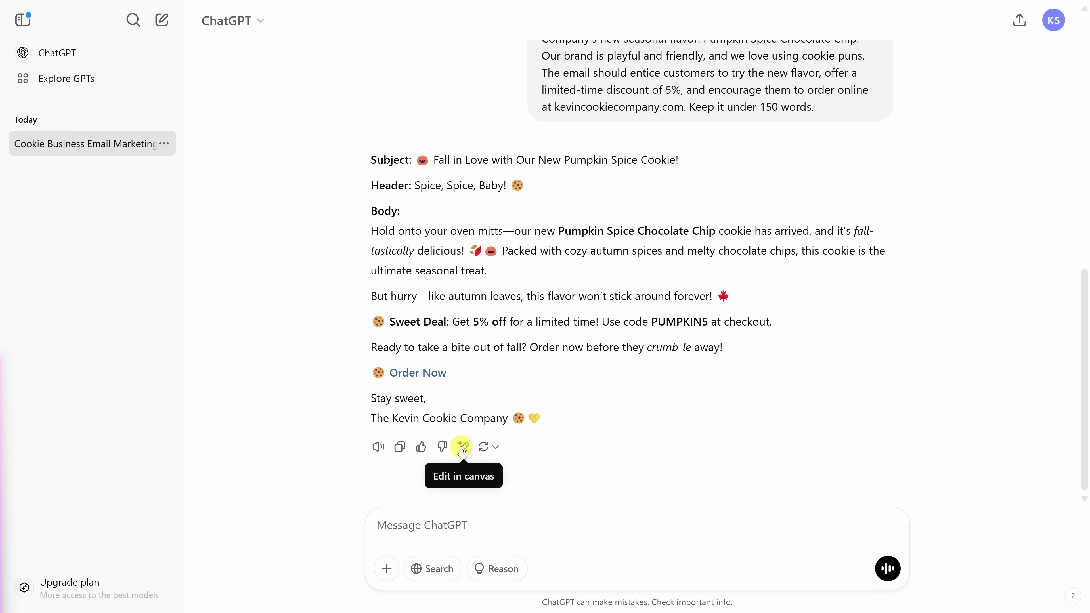
left_click(508, 449)
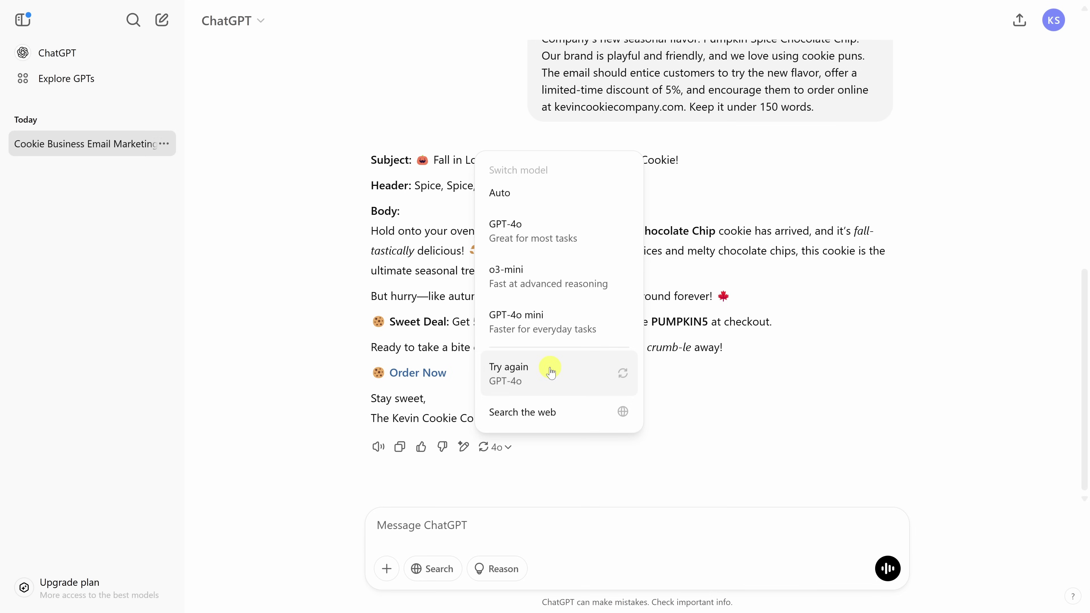
left_click(672, 401)
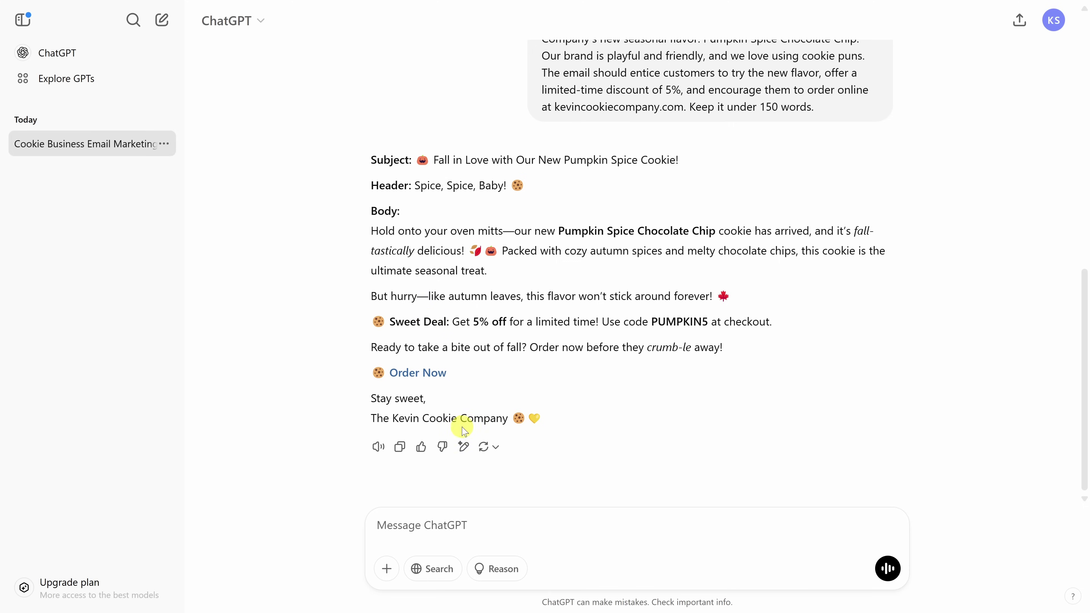
- Open the Pumpkin Spice email in canvas and select the entire email text
left_click(464, 447)
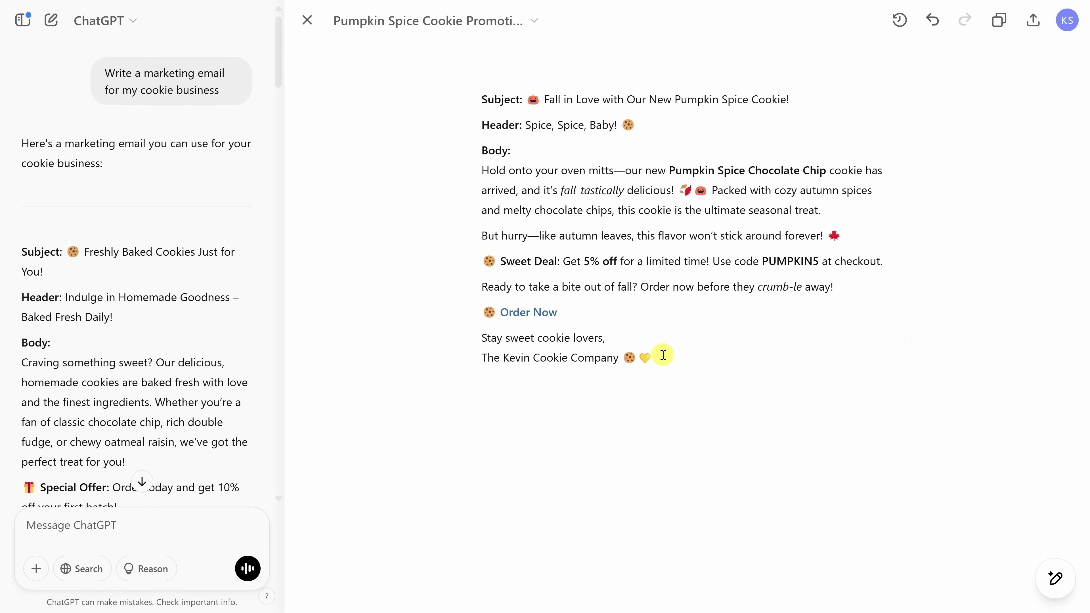
left_click_drag(657, 358, 474, 93)
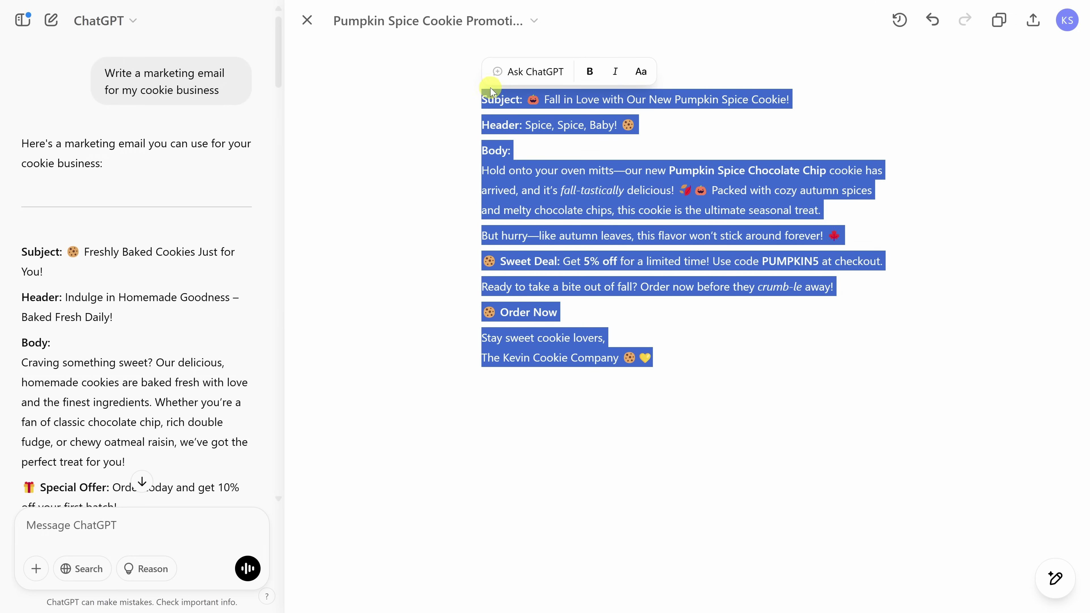
left_click(514, 81)
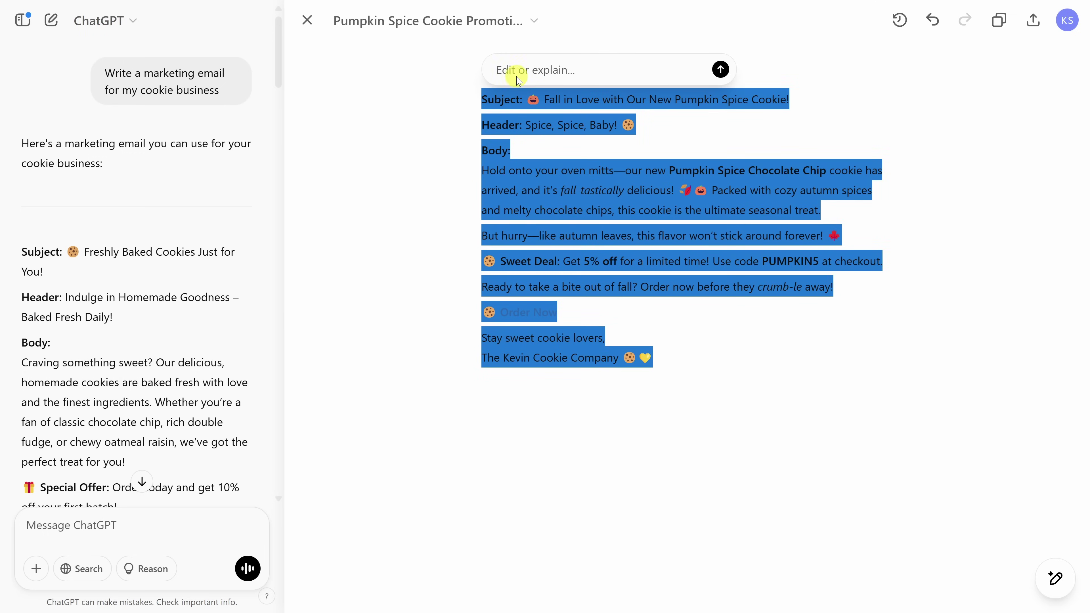
- Request that the email be reworded to sound more exclusive and time-sensitive
type("Tweak the wording to make it feel more exclusive and time-sensitive?")
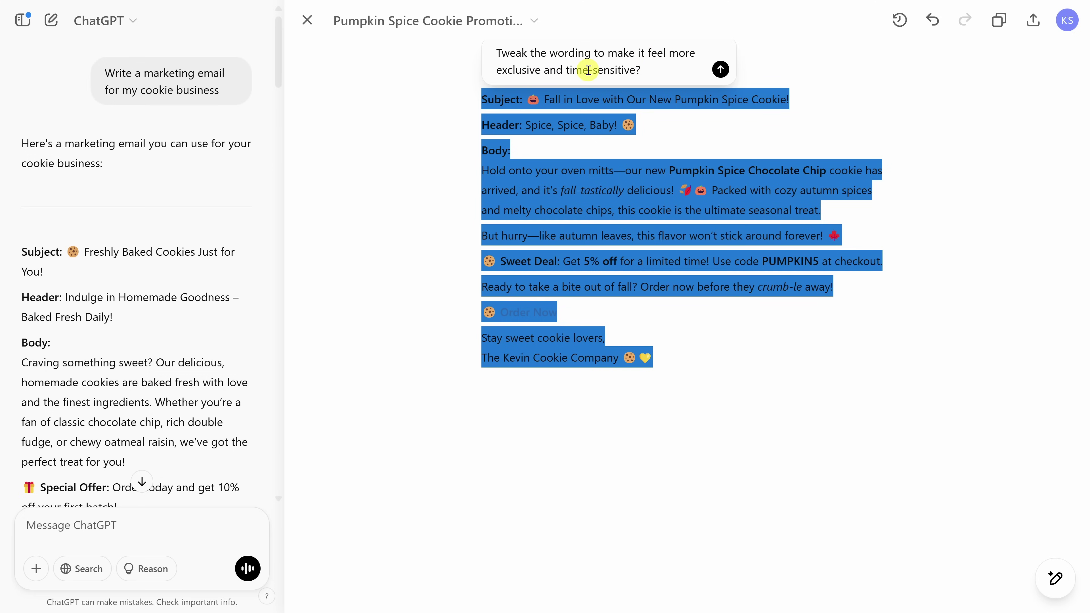
left_click(721, 70)
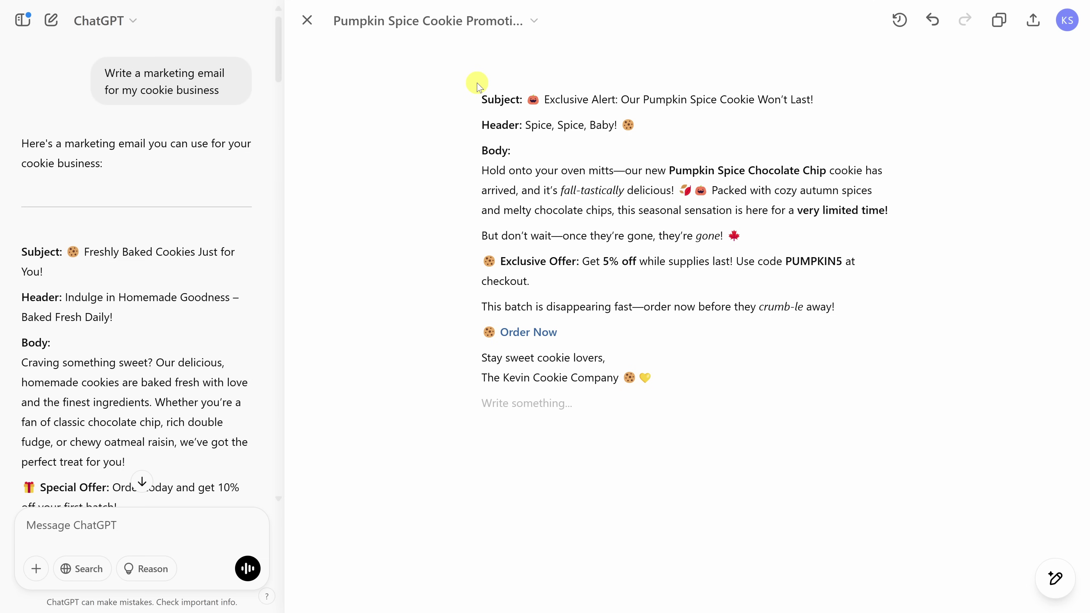
left_click(900, 20)
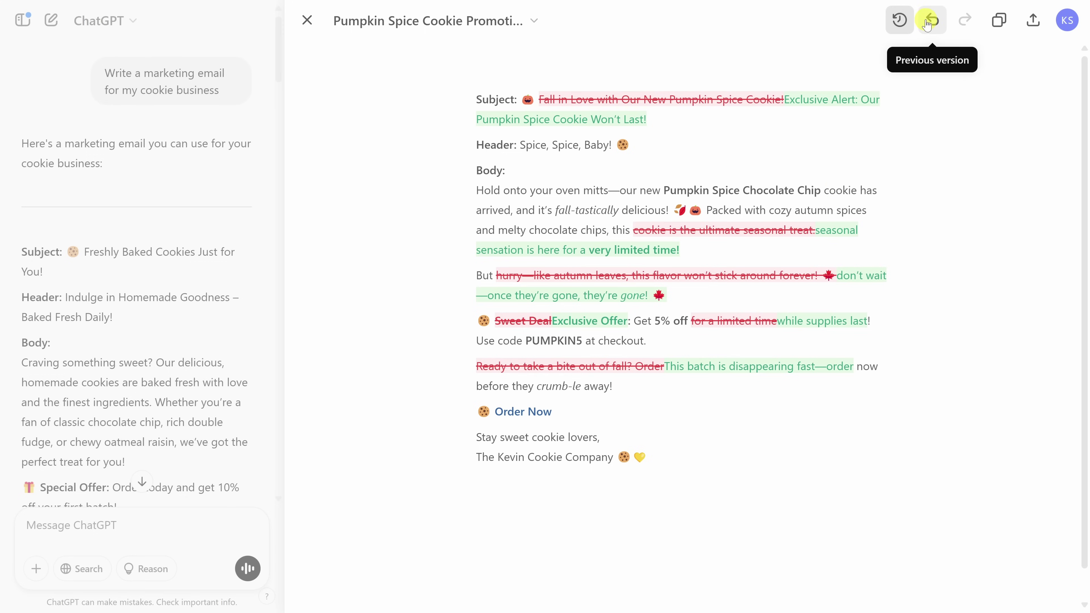
left_click(899, 22)
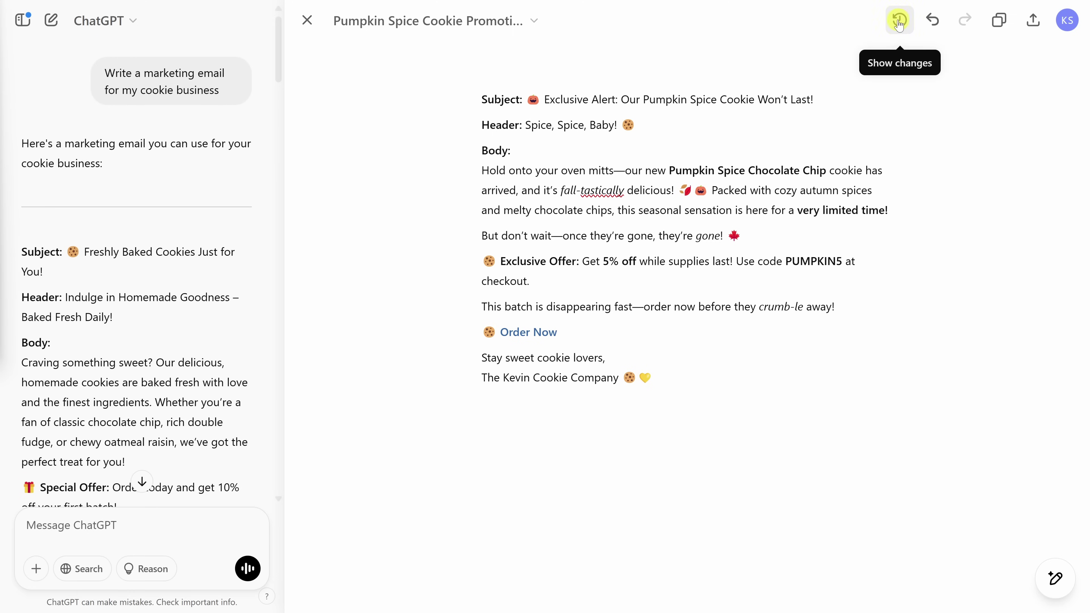
left_click(726, 344)
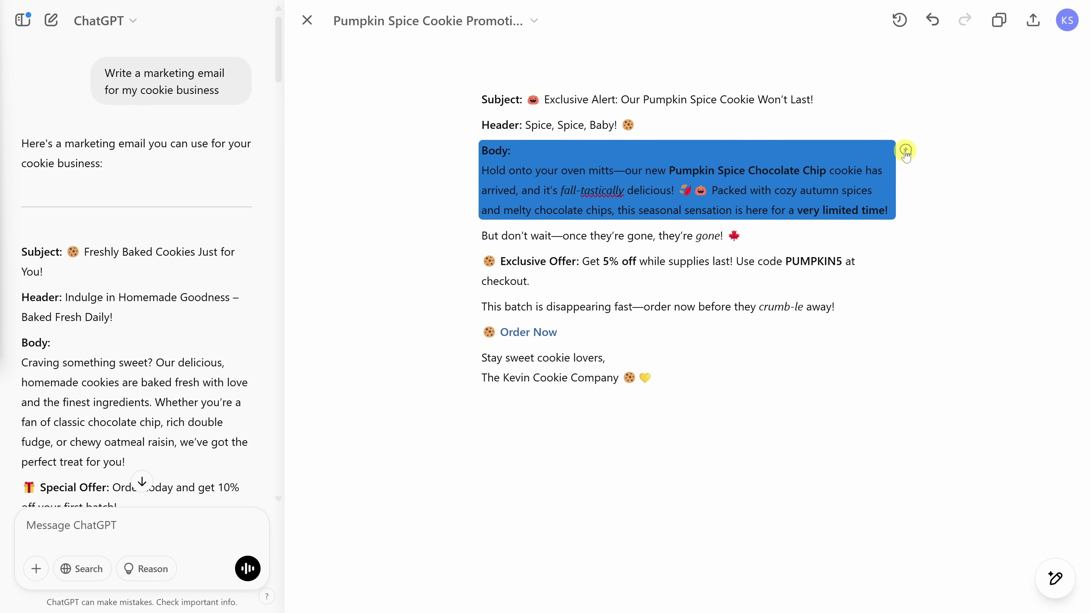
left_click(905, 150)
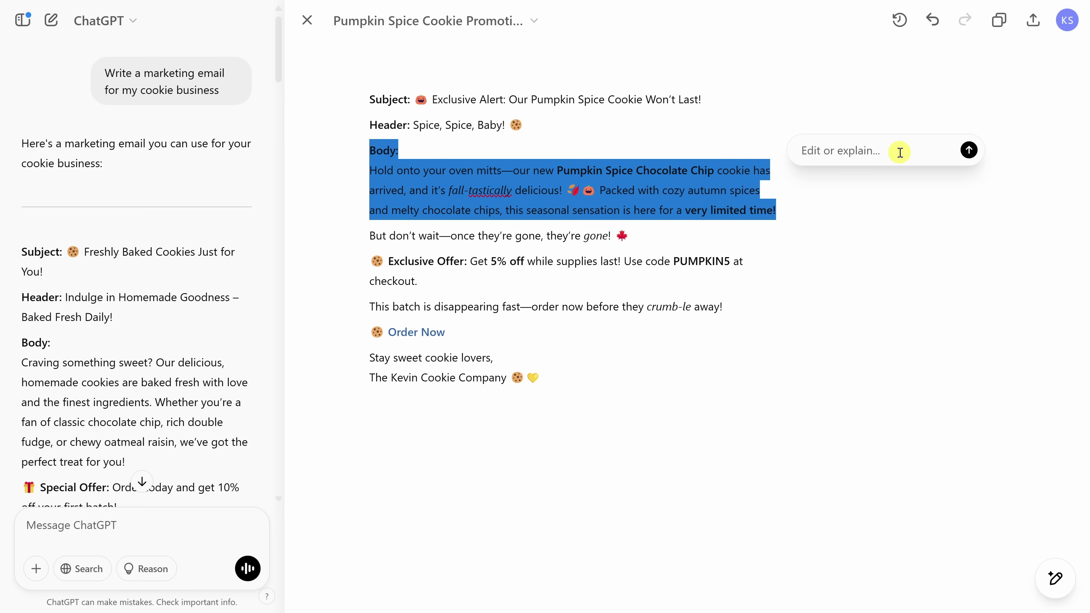
left_click(712, 230)
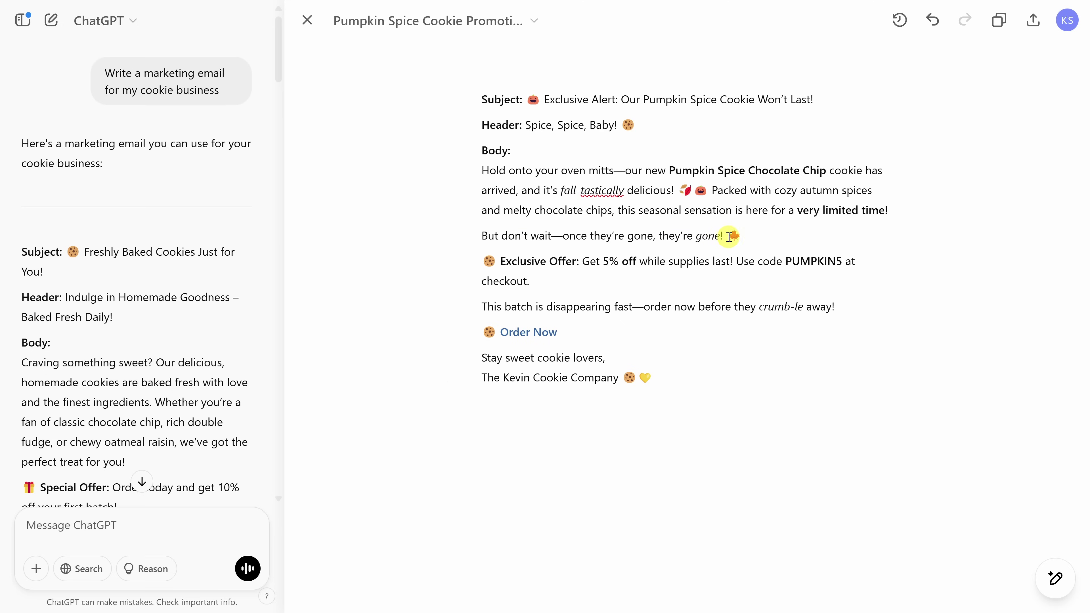
left_click(537, 21)
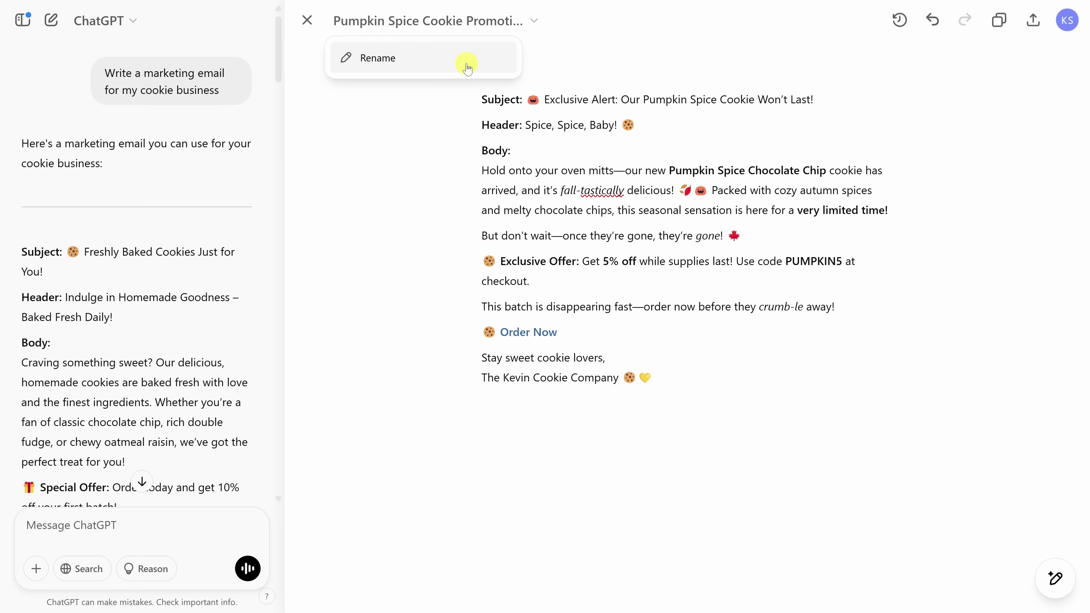
left_click(541, 56)
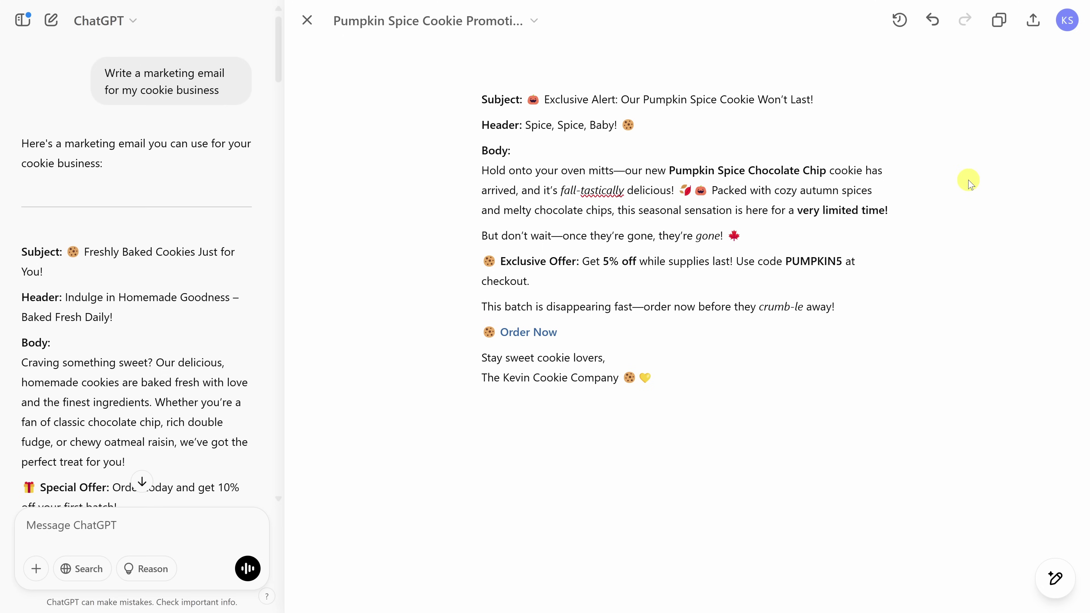
- Close the email canvas, reopen it briefly, then close it again
left_click(307, 21)
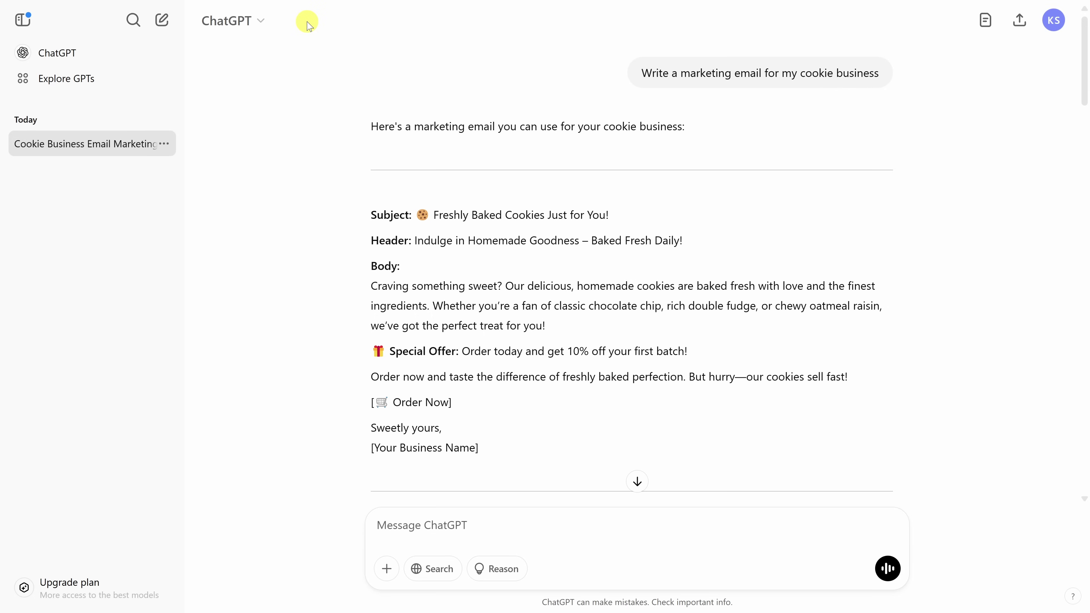
left_click(986, 30)
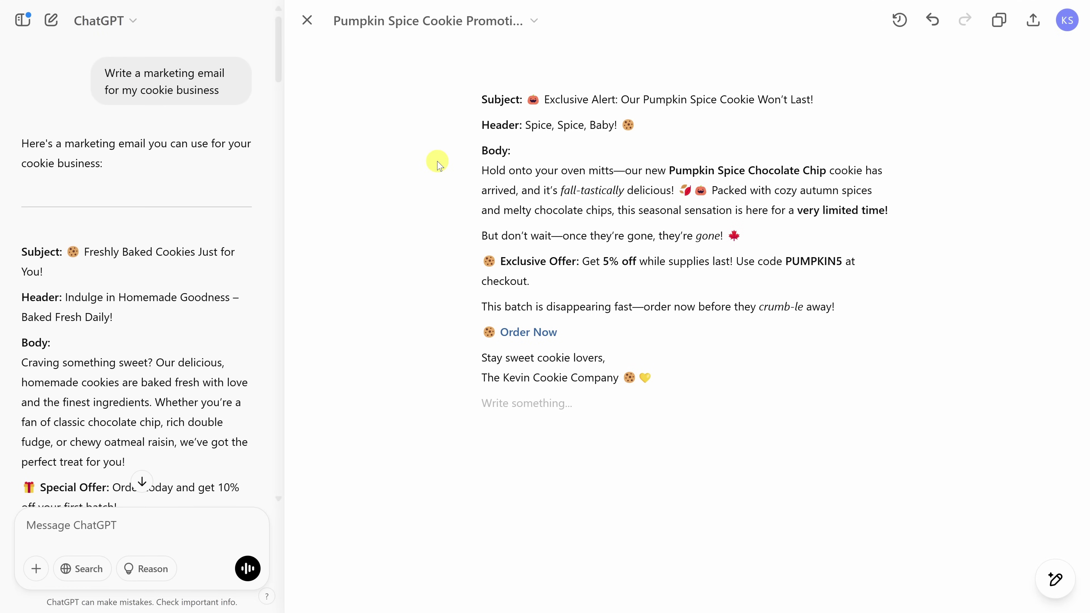
left_click(307, 21)
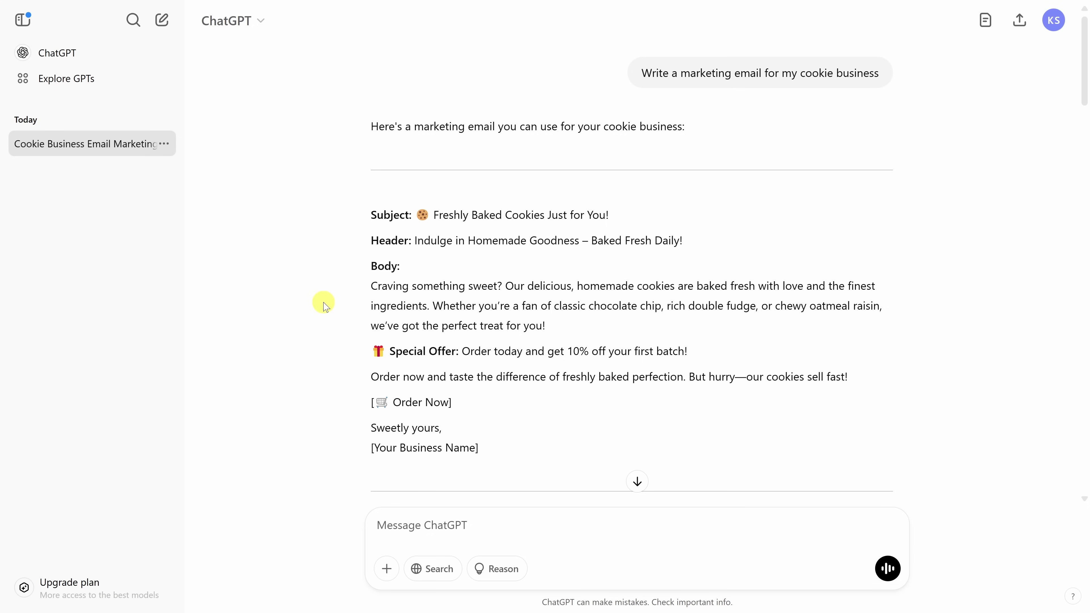
left_click(387, 569)
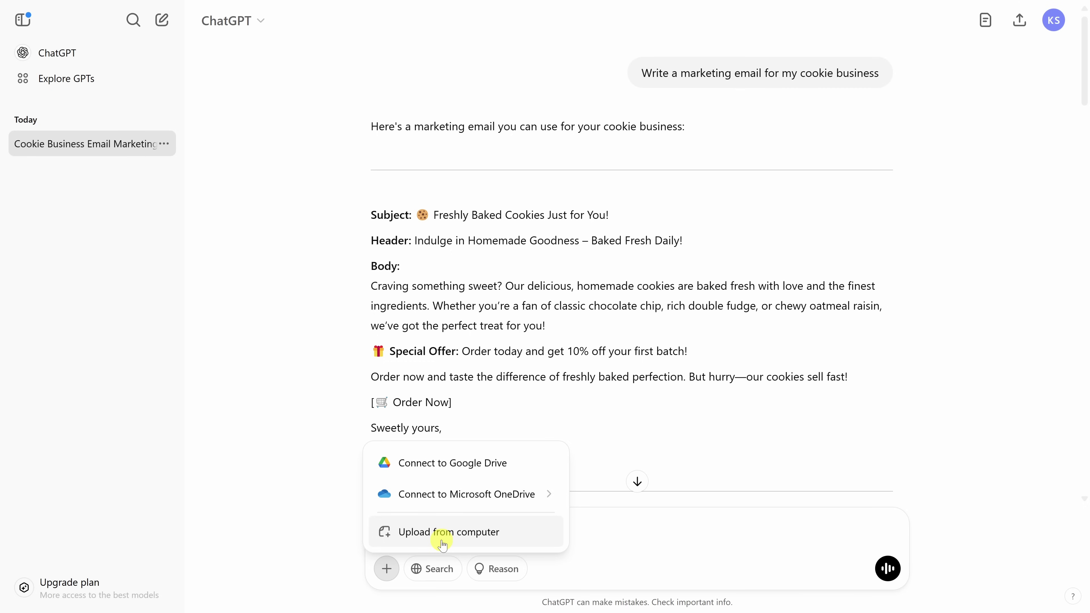
- Dismiss the attach menu and drag an image file onto the chat to attach it
left_click(326, 474)
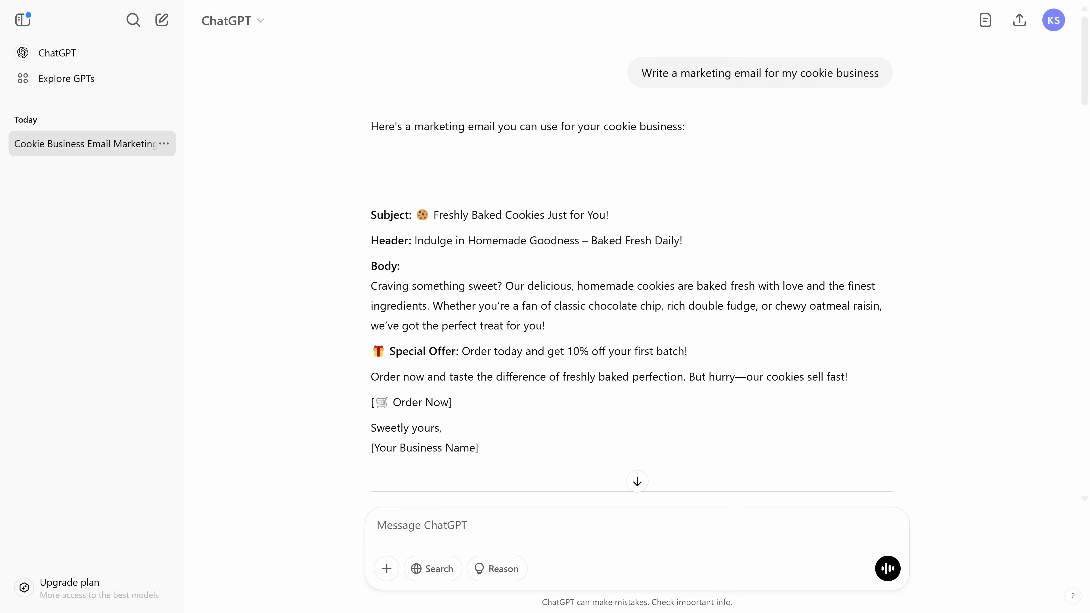
left_click_drag(35, 572, 462, 549)
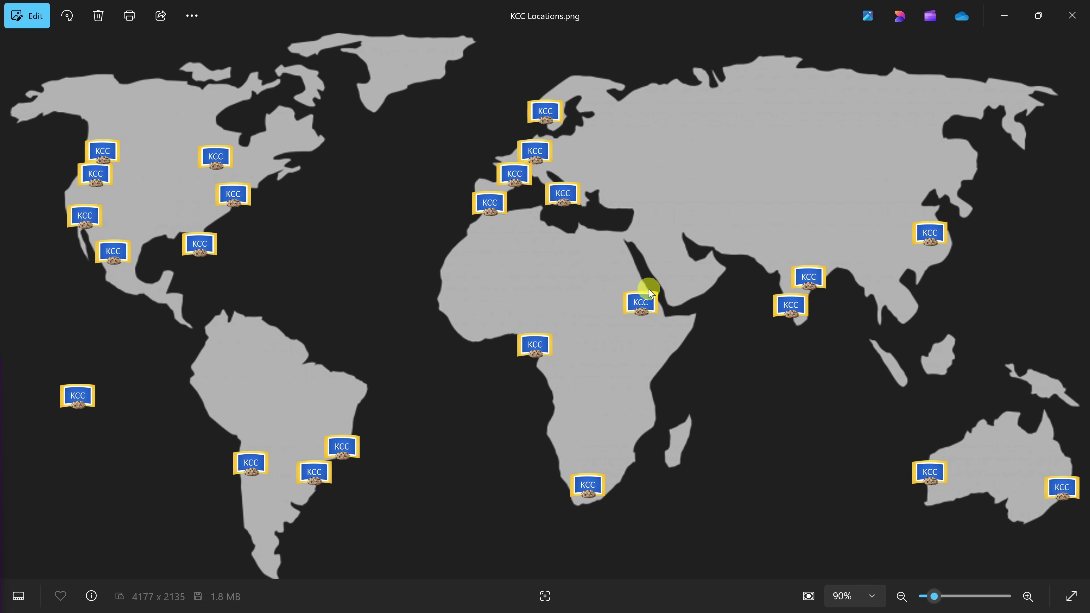
- Close the KCC Locations.png map in the image viewer
left_click(1076, 15)
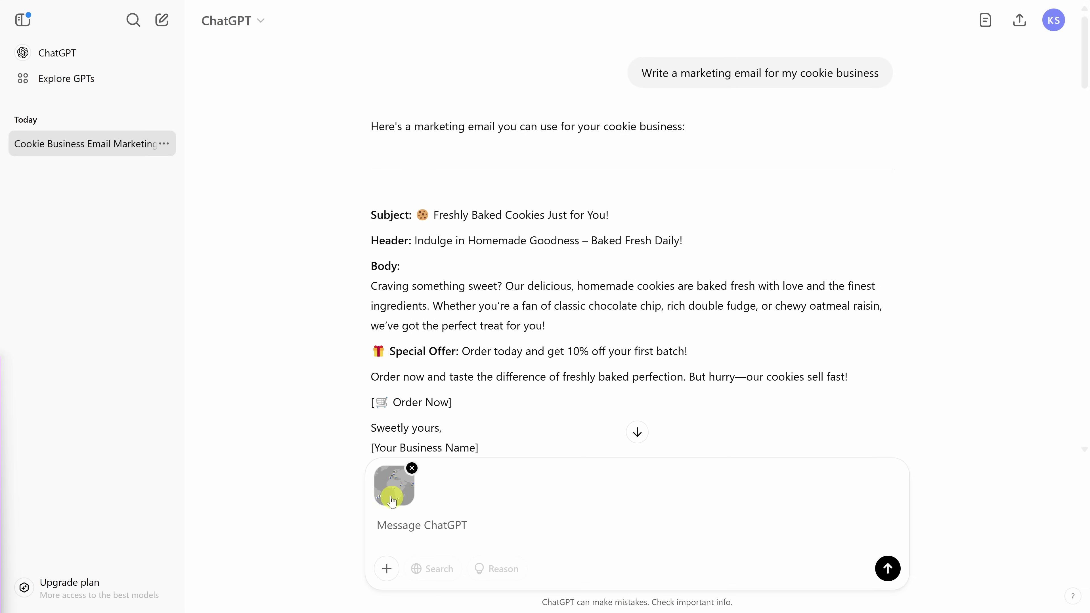
- Ask where the company's stores are located, using the attached map
left_click(400, 522)
type("Can you give me a list of where we have store locations throughout the world?")
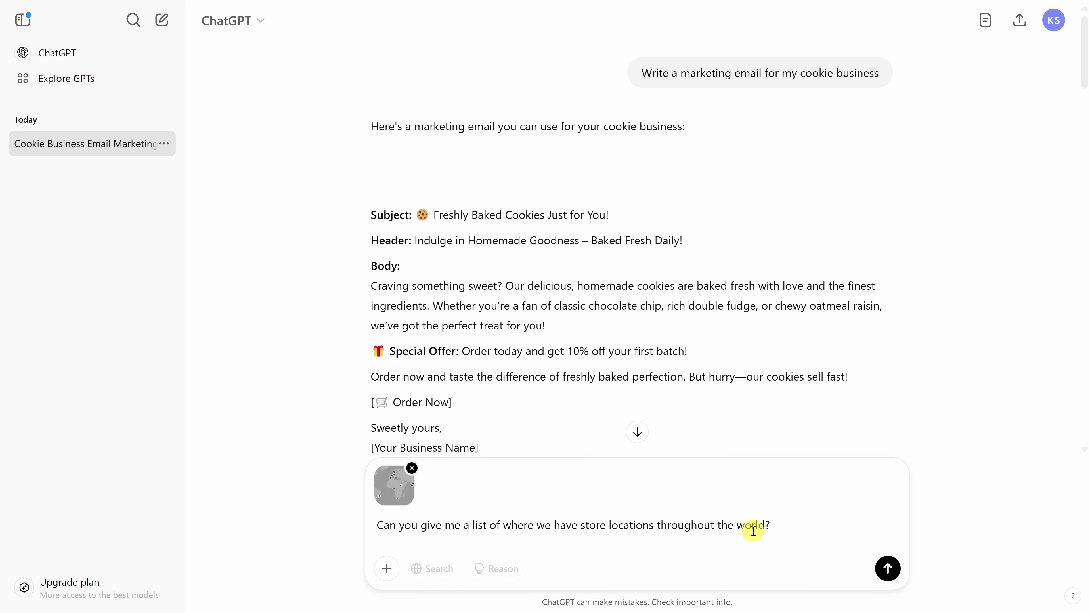
left_click(886, 571)
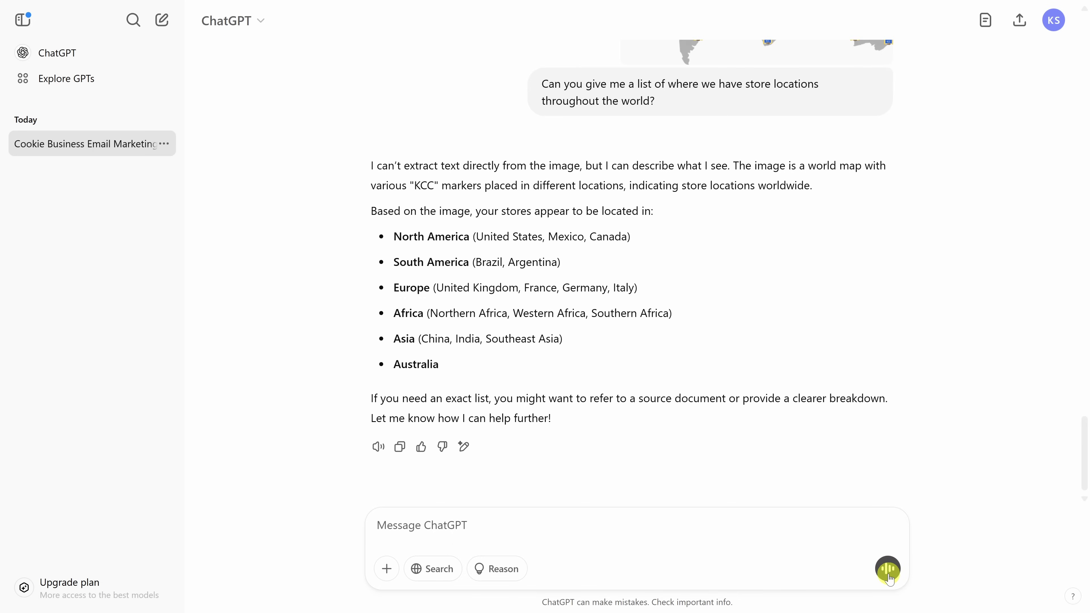
- Review the reply's list of KCC store regions from North America through Australia
scroll(832, 472, "up", 5)
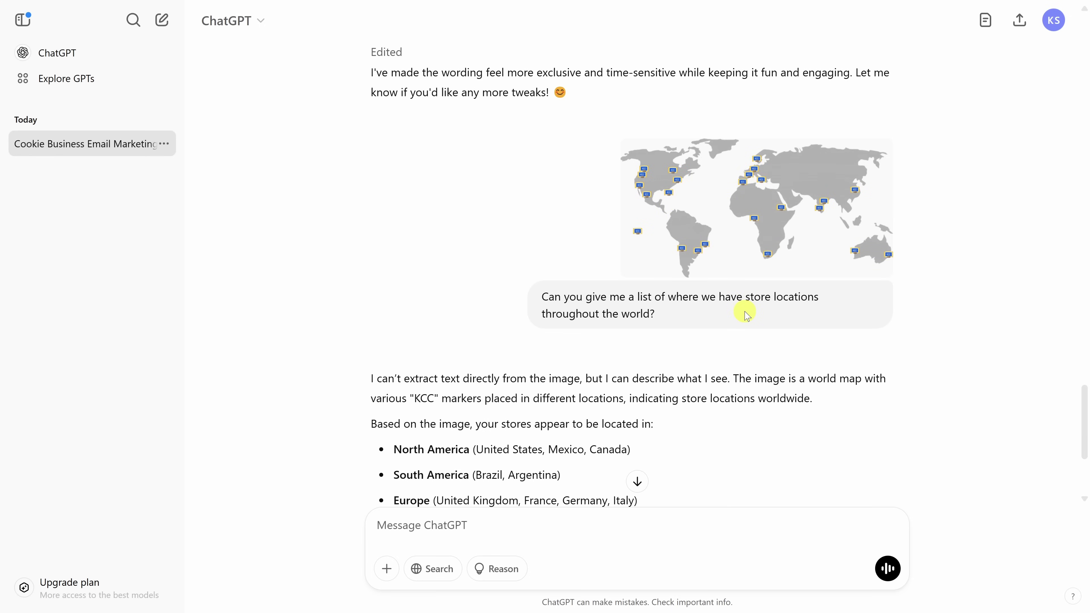
scroll(747, 316, "down", 5)
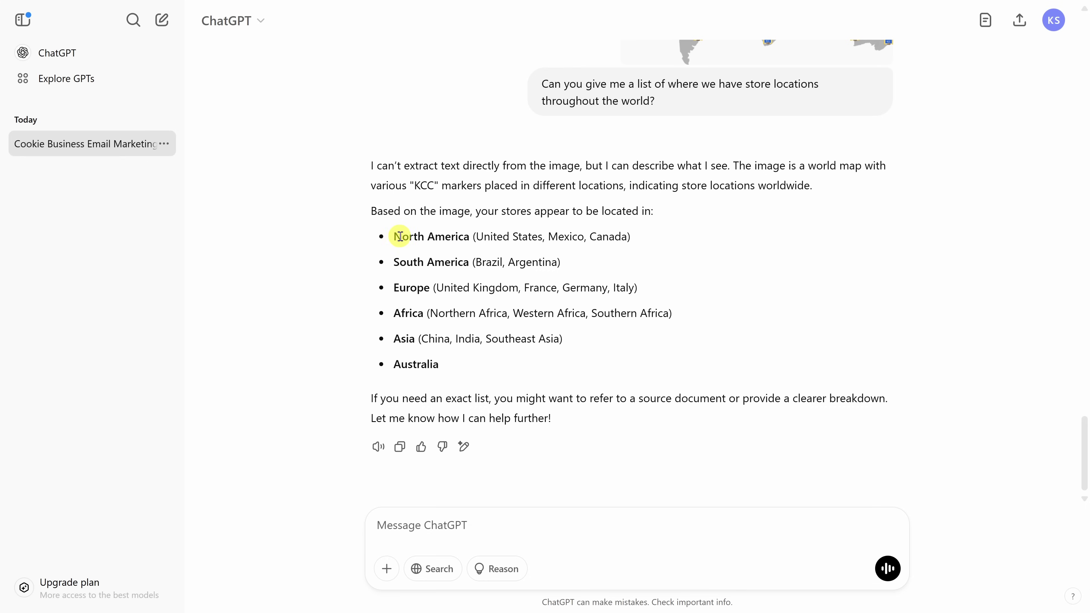
left_click_drag(399, 236, 575, 375)
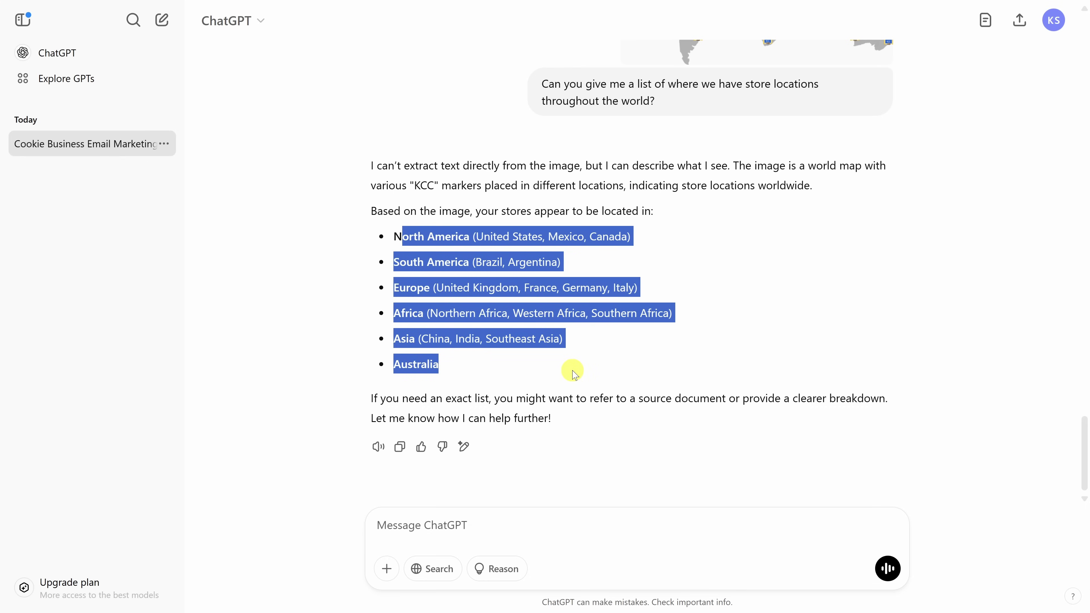
left_click(522, 370)
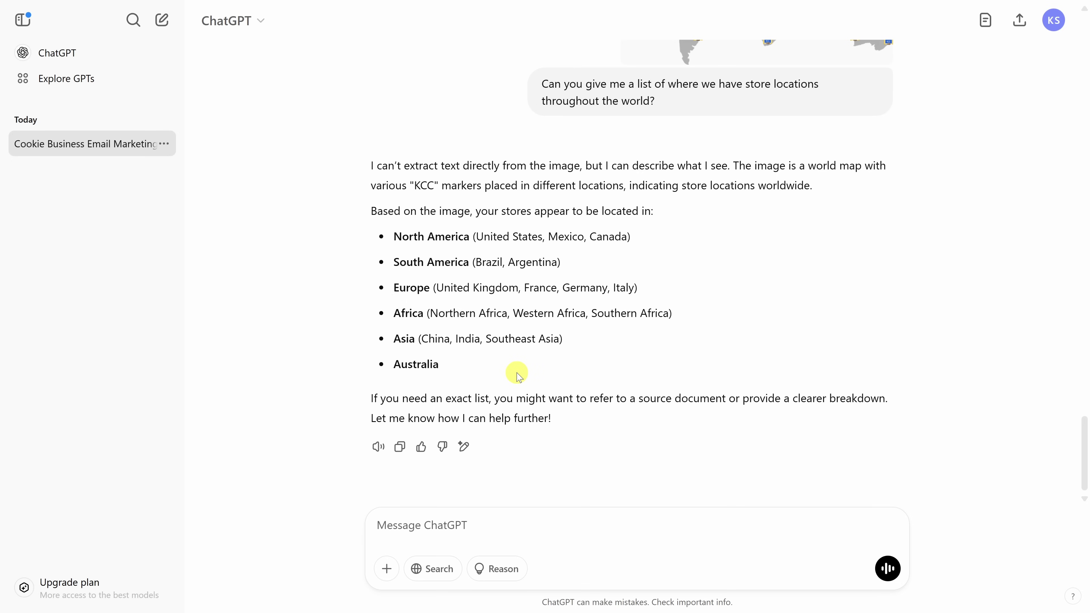
scroll(518, 377, "up", 5)
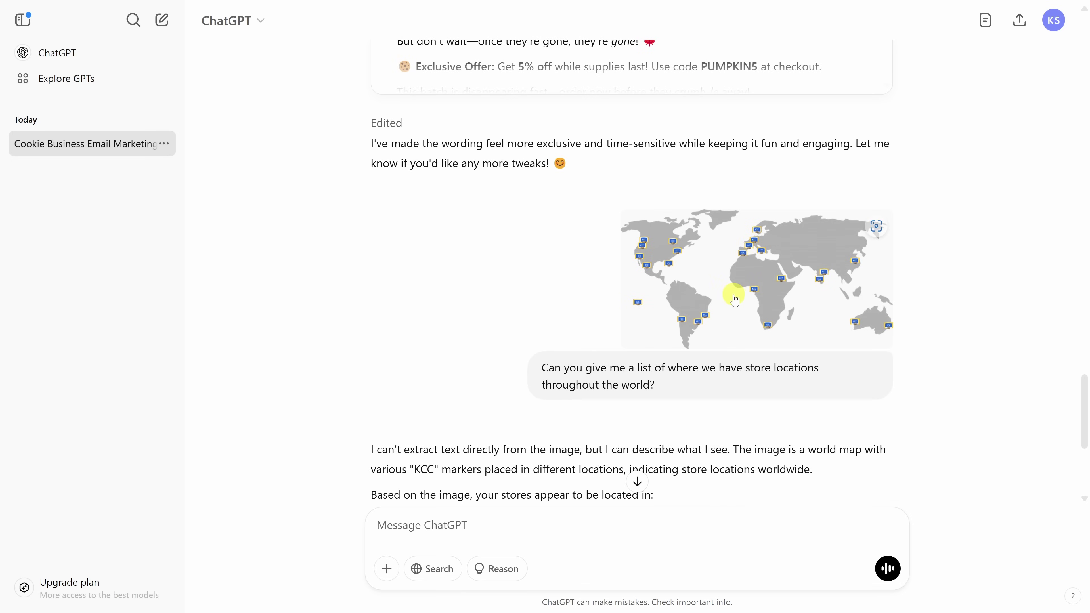
scroll(587, 351, "down", 5)
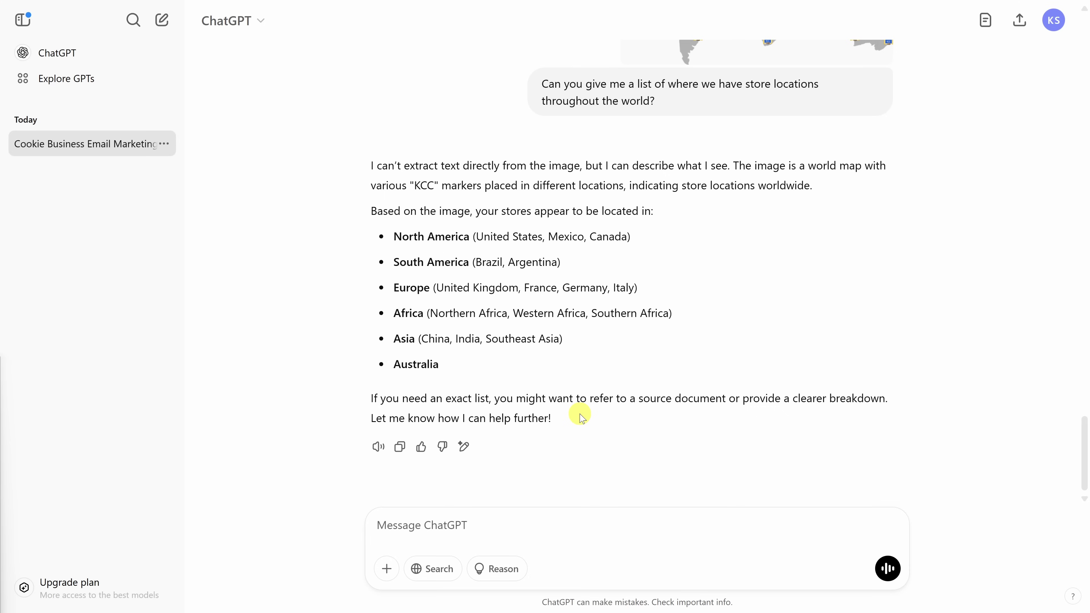
- With web search on, ask which cookie flavors are trending in 2025
left_click(427, 568)
left_click(442, 520)
type("What are the trending cookie flavors in 2025? Are there any recent reports on new cookie flavor trends?")
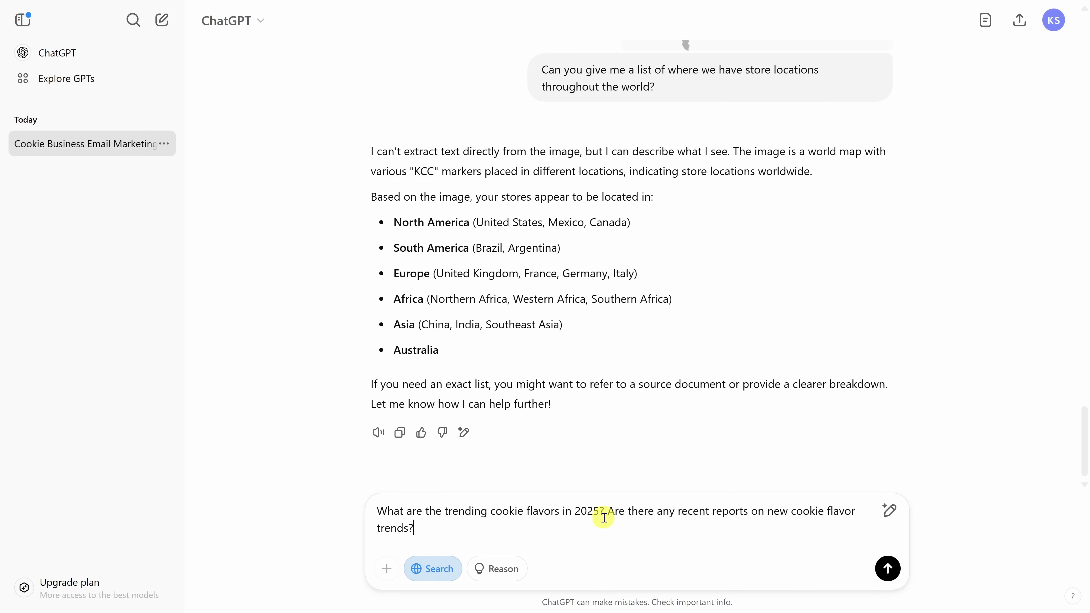
left_click(888, 569)
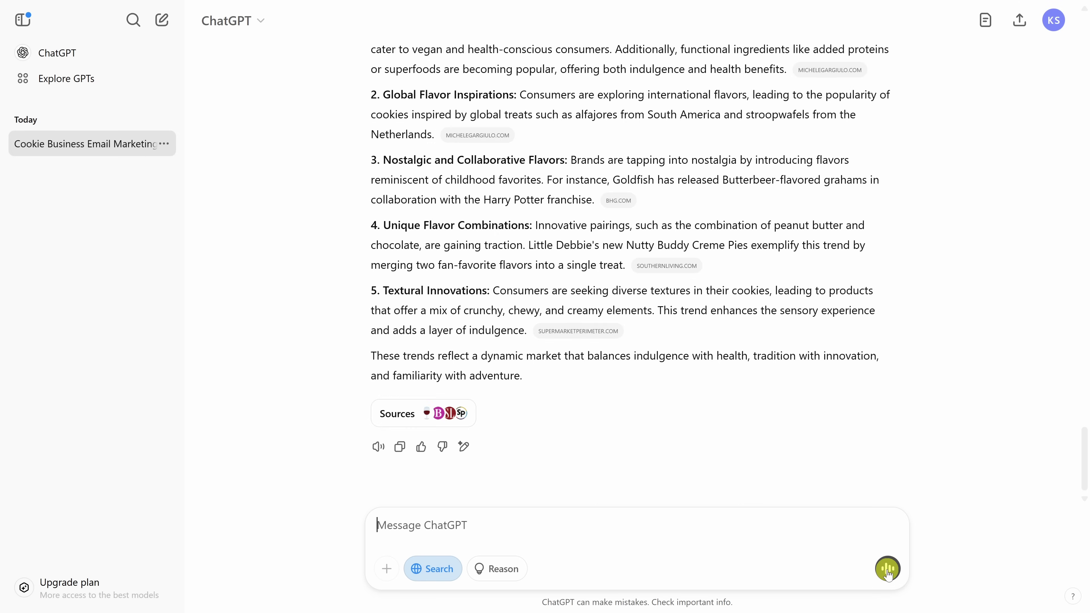
- Review the five cited flavor trends and their source chips, then turn web search off
scroll(786, 382, "up", 5)
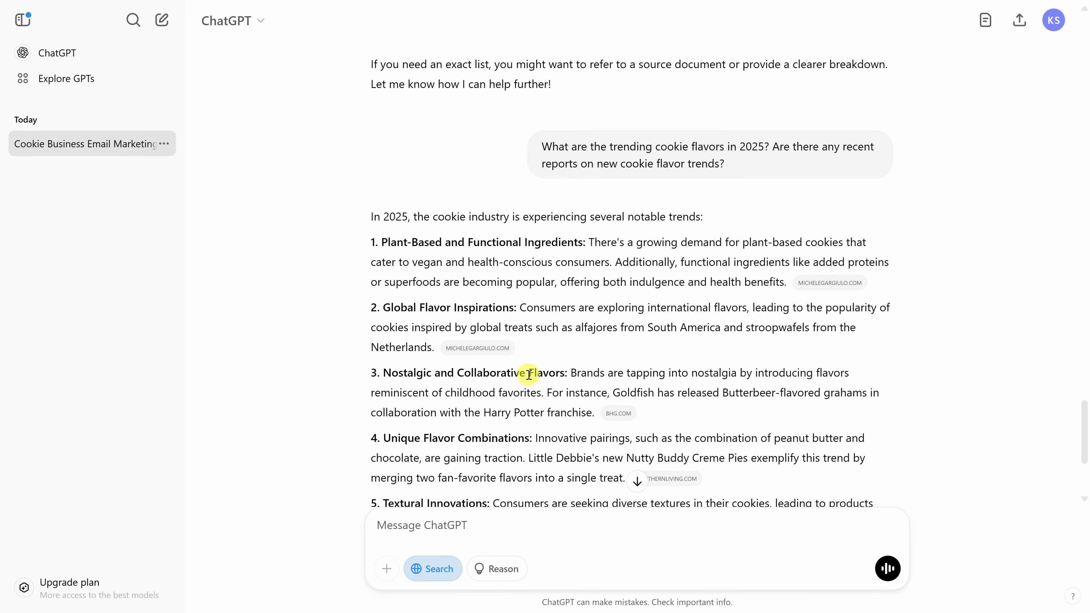
scroll(538, 370, "down", 3)
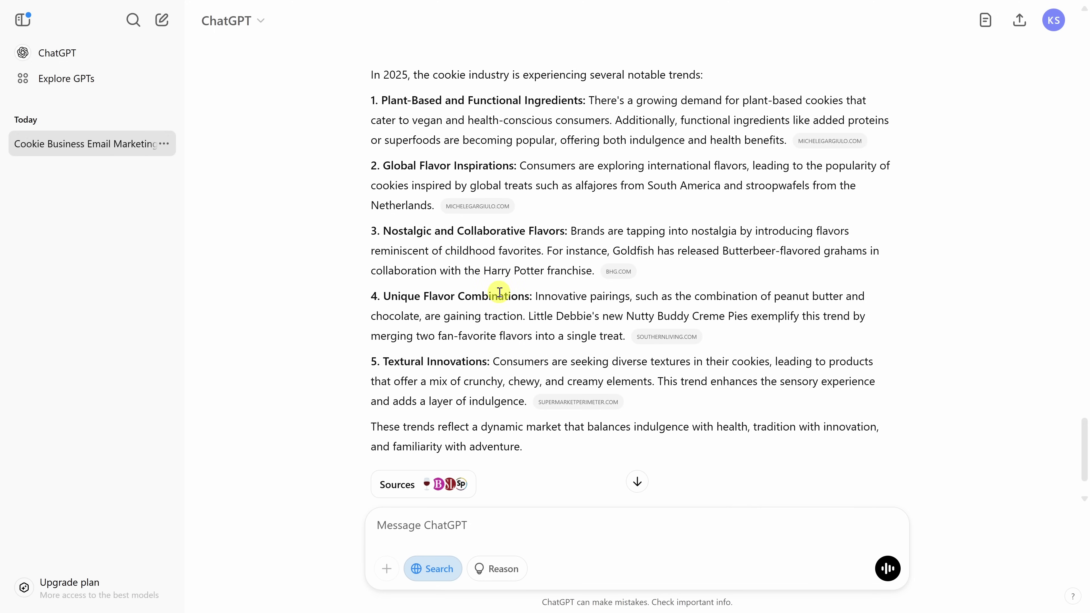
scroll(498, 291, "up", 2)
mouse_move(479, 278)
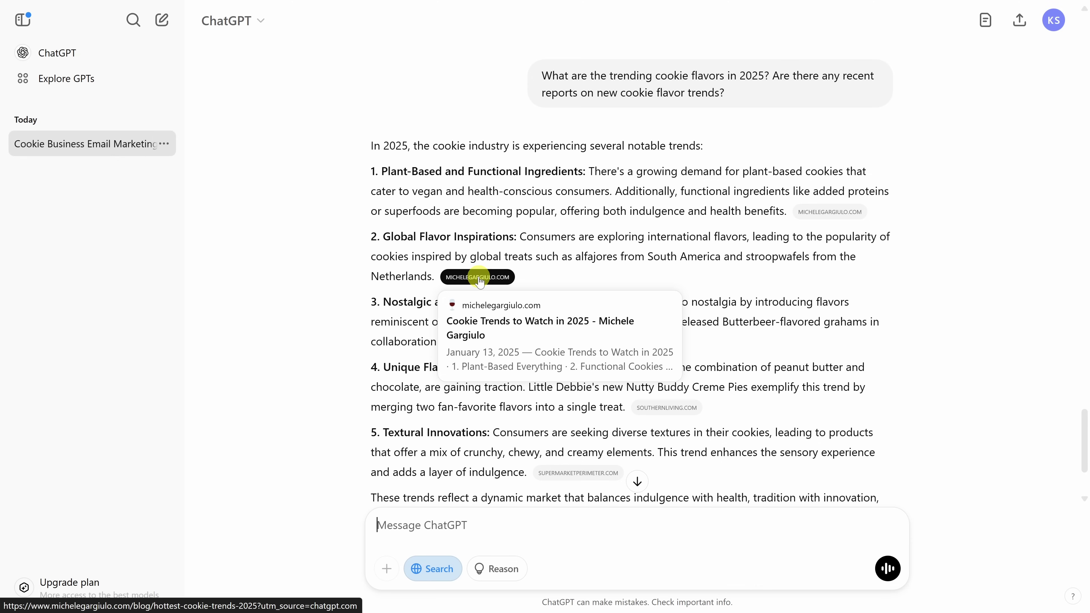
scroll(479, 282, "down", 3)
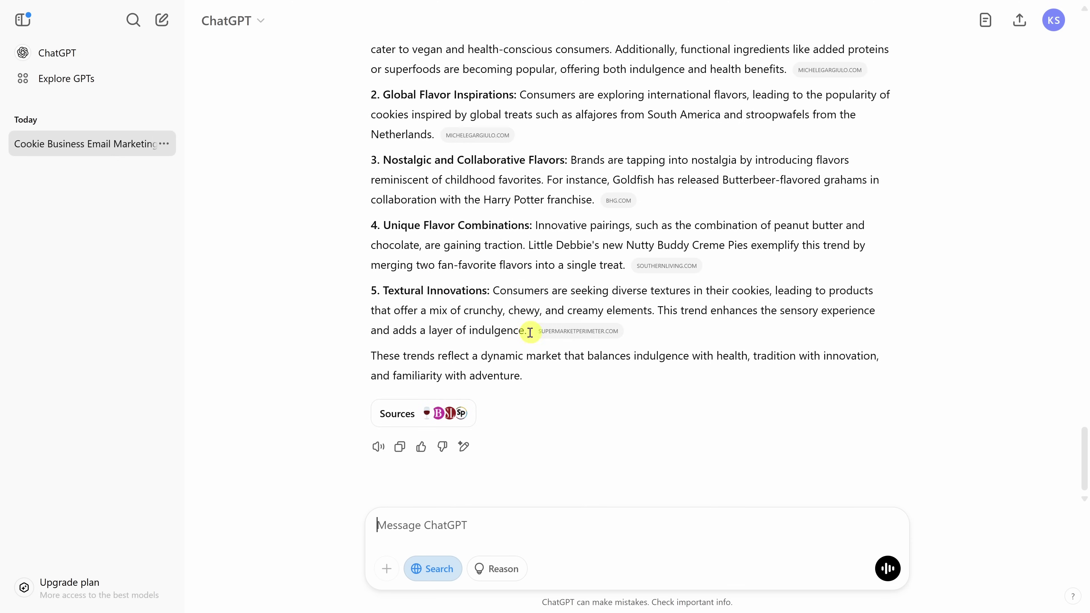
mouse_move(575, 334)
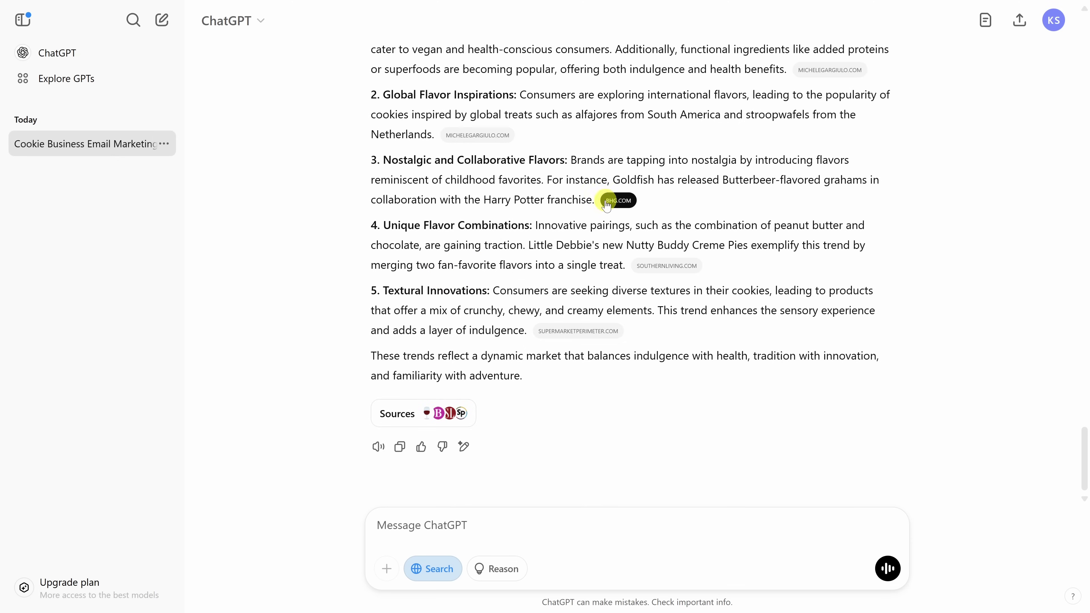
mouse_move(609, 209)
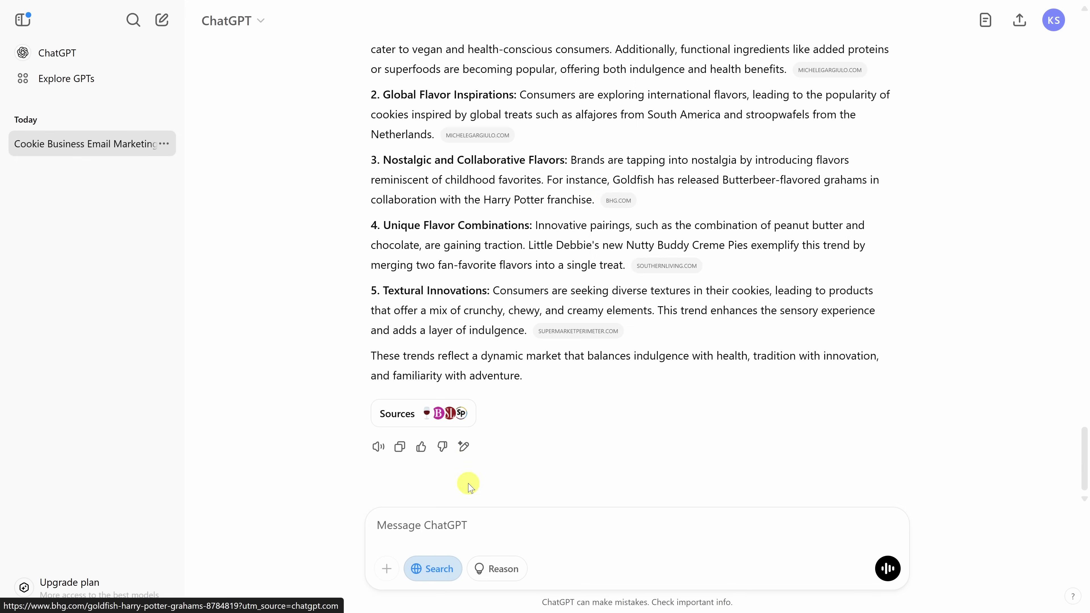
left_click(455, 571)
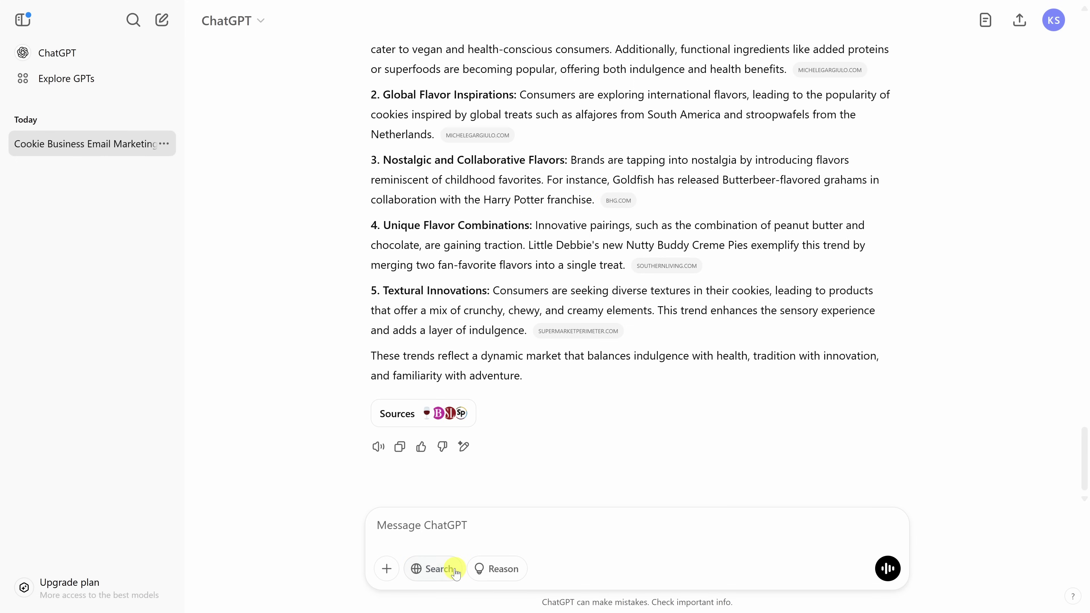
- With Reason on, submit the December sales history asking cookie quantity and pricing for December 2025
left_click(500, 570)
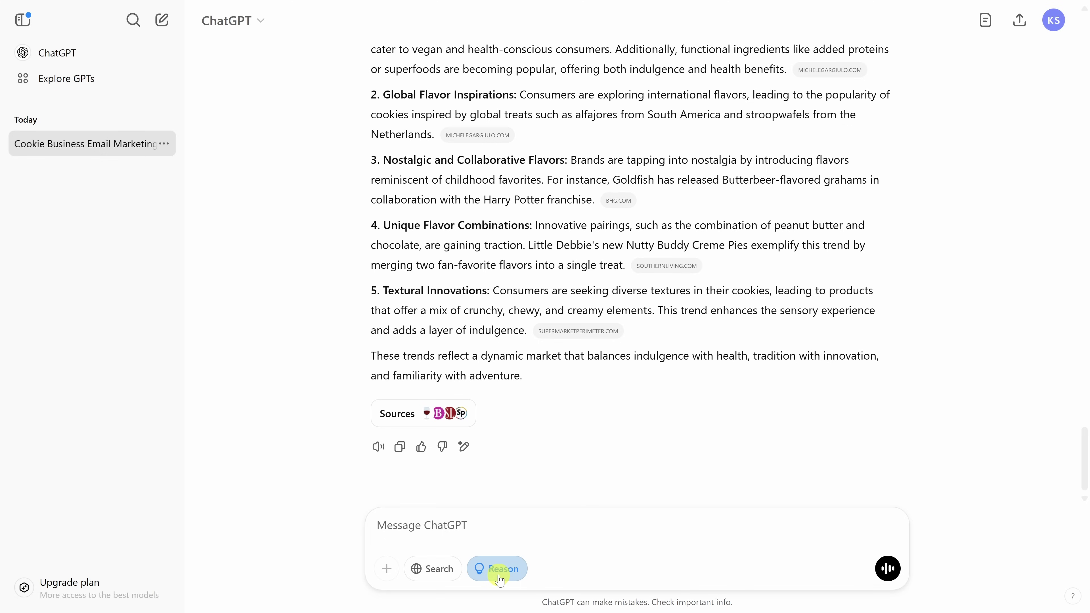
left_click(494, 521)
key("ctrl+v")
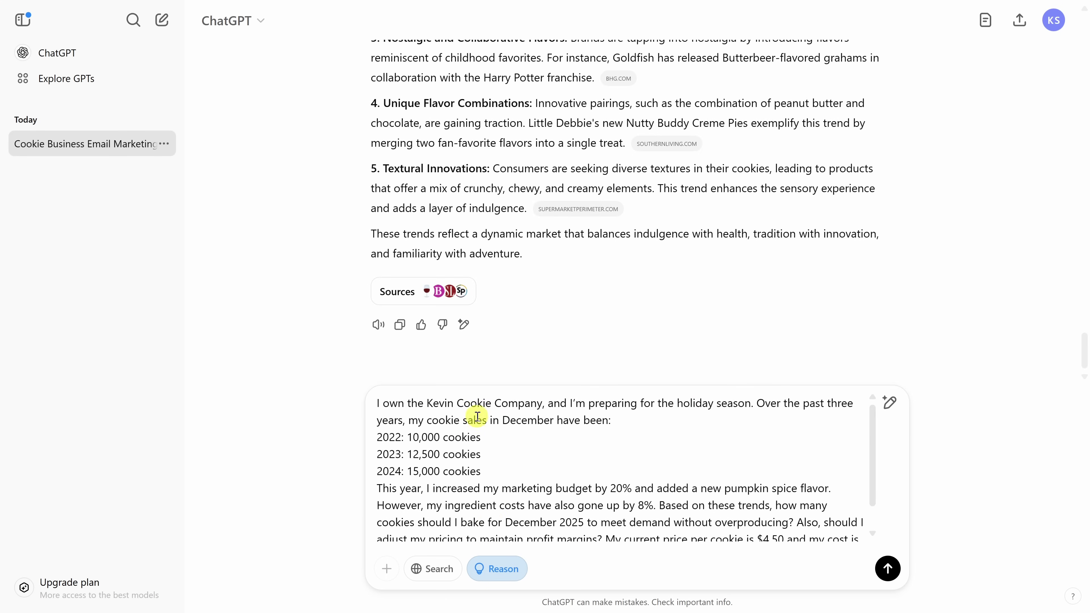
left_click_drag(377, 437, 509, 468)
left_click(510, 469)
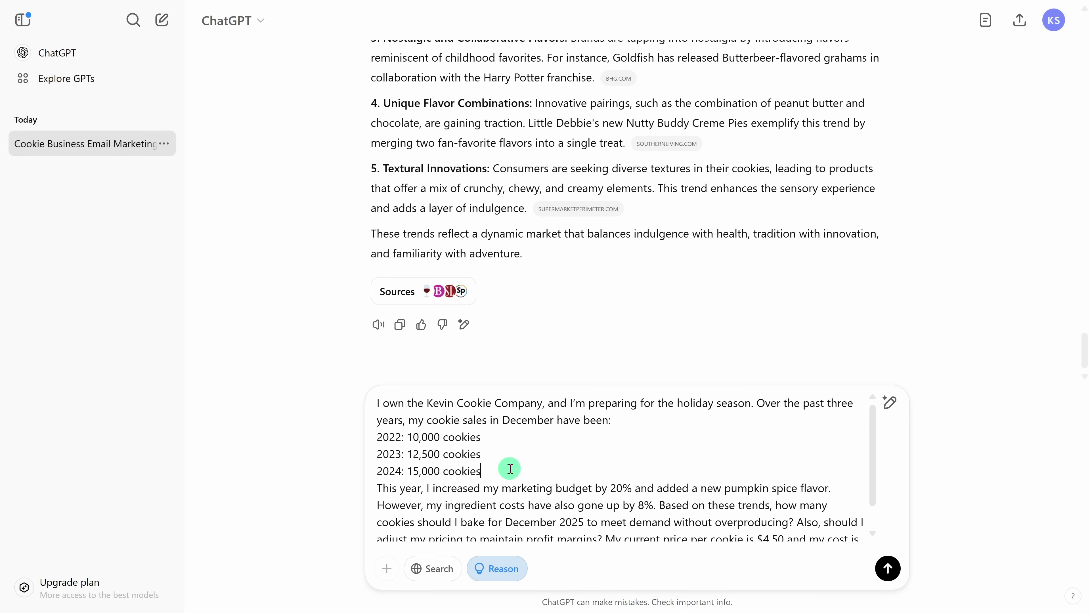
scroll(567, 477, "down", 1)
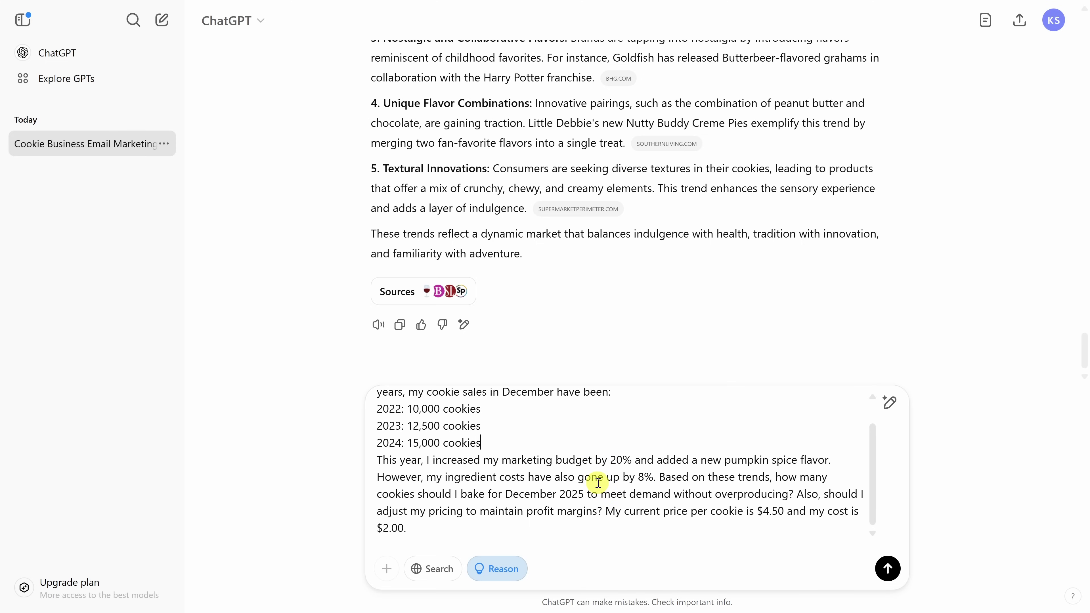
left_click(887, 568)
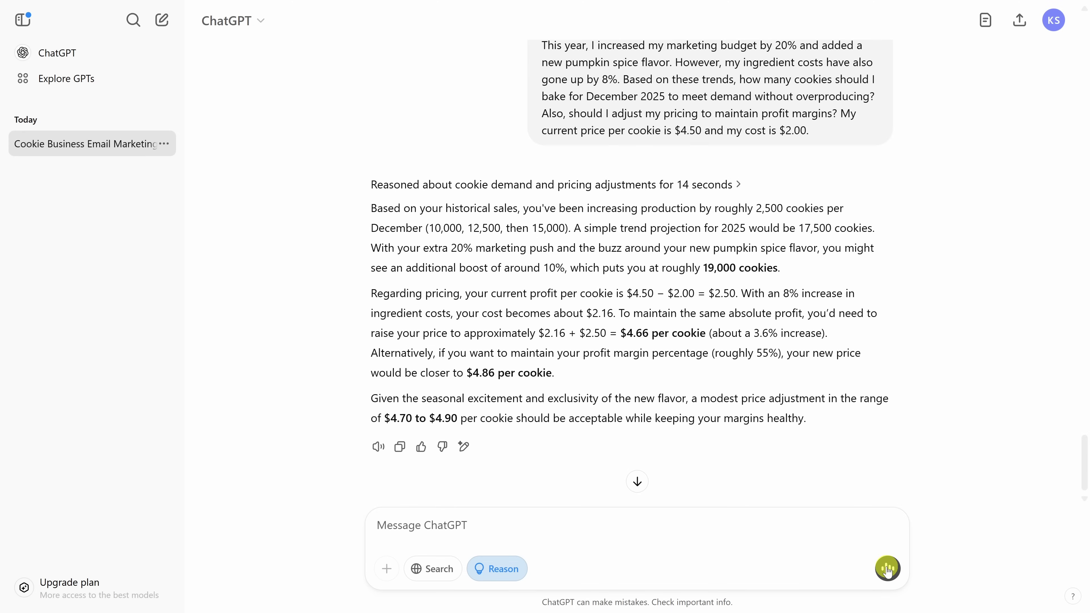
- Expand the 14-second reasoning and read through the $2.16 cost, $4.66–$4.86 pricing breakdown
left_click(689, 189)
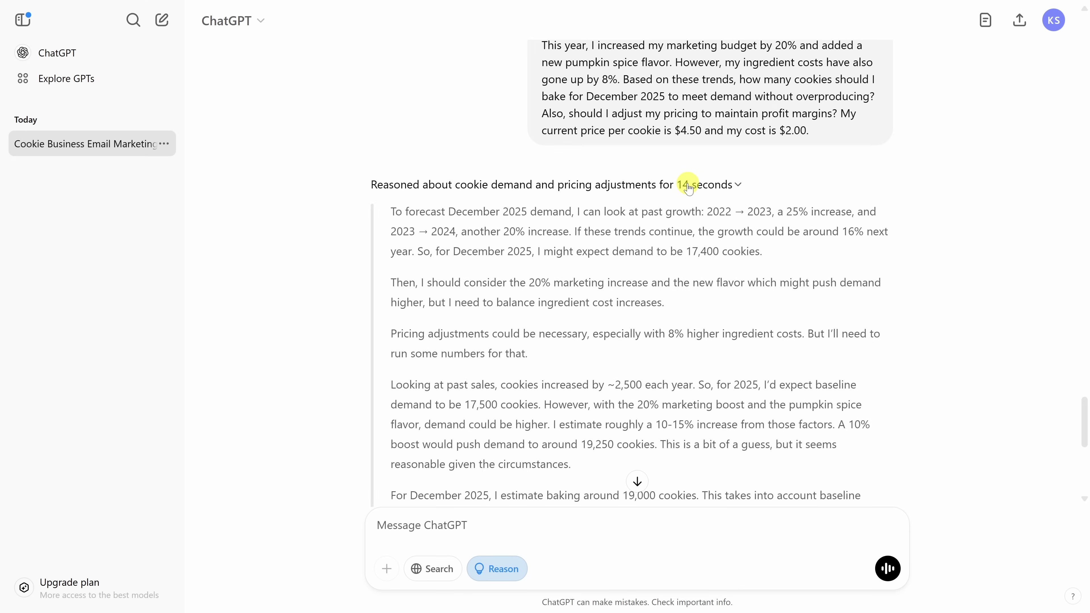
scroll(688, 177, "down", 2)
scroll(688, 177, "down", 5)
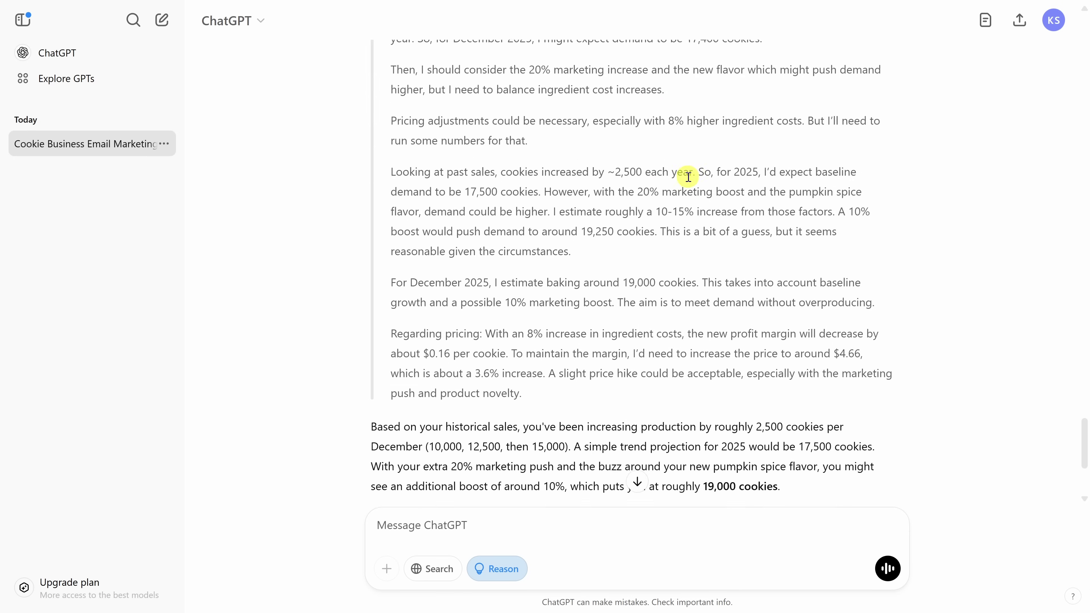
scroll(688, 177, "down", 3)
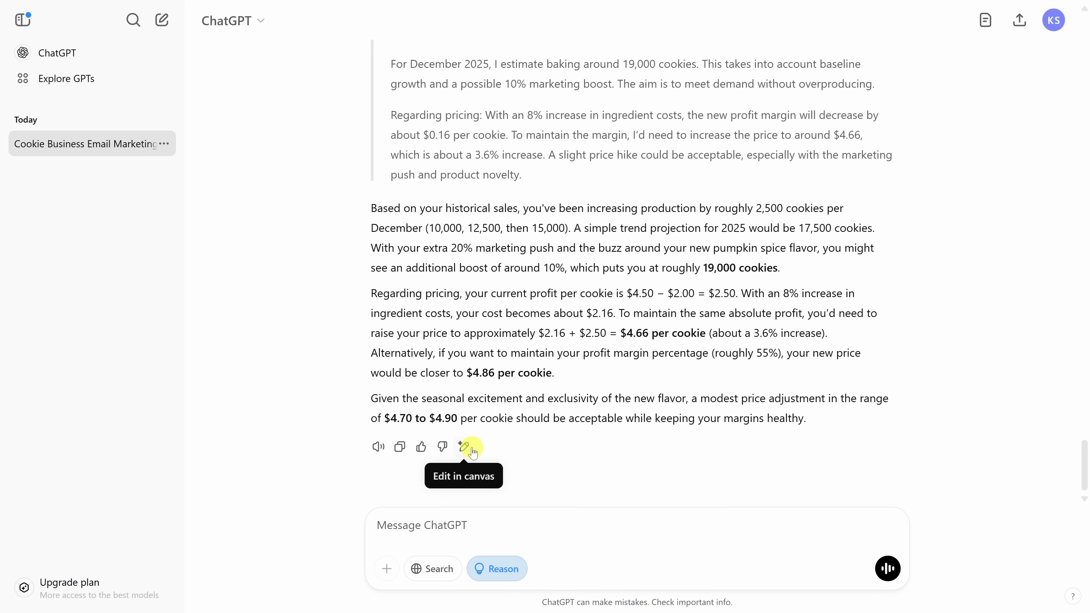
left_click(464, 447)
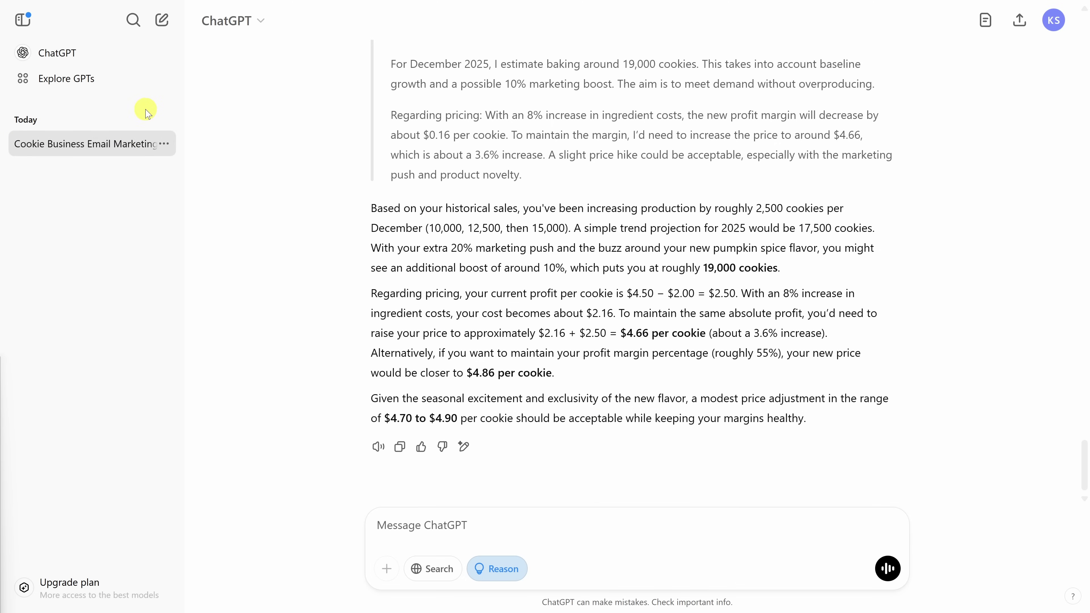
- Reopen the Cookie Business Email Marketing chat and view its options menu without changes
left_click(162, 21)
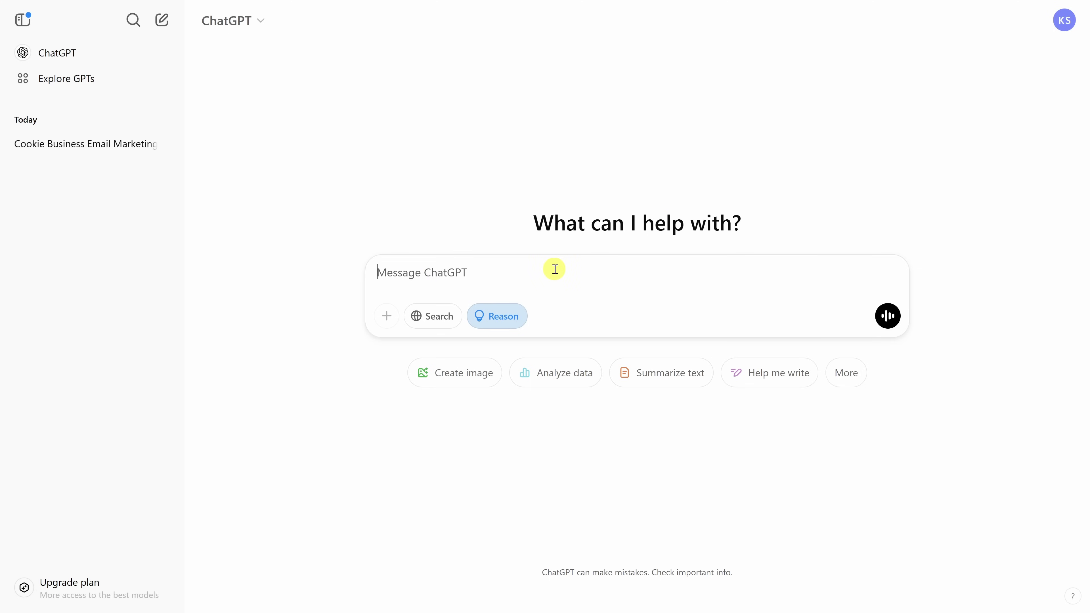
left_click(84, 152)
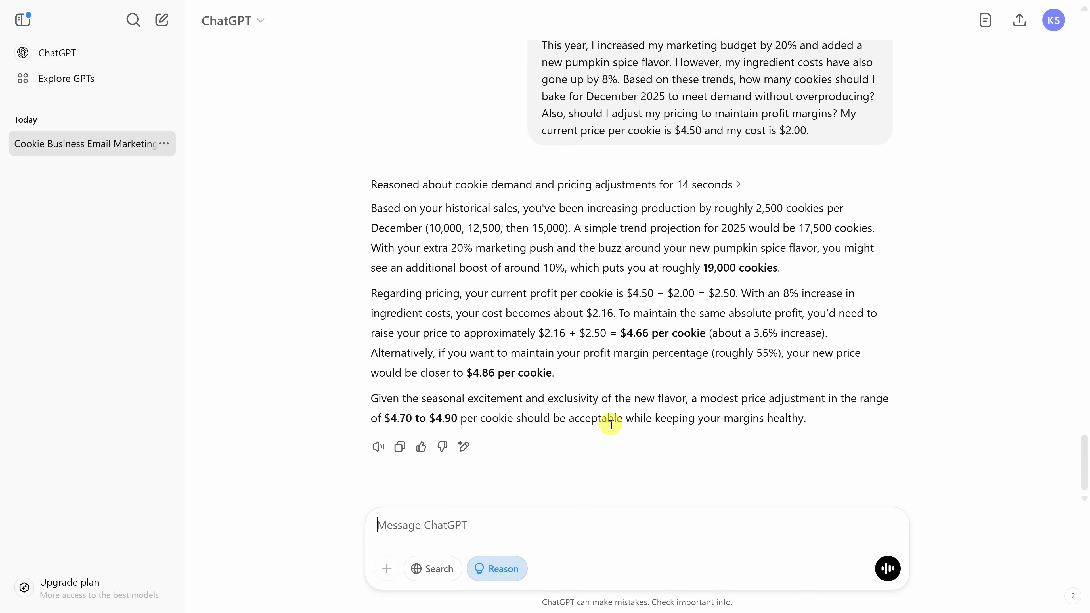
left_click(166, 145)
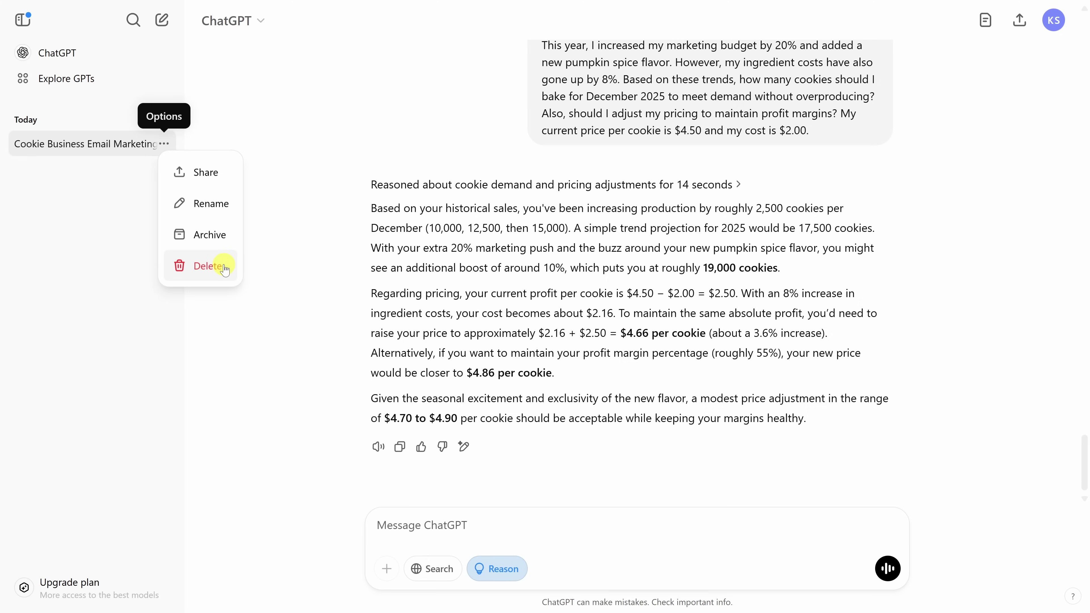
left_click(104, 207)
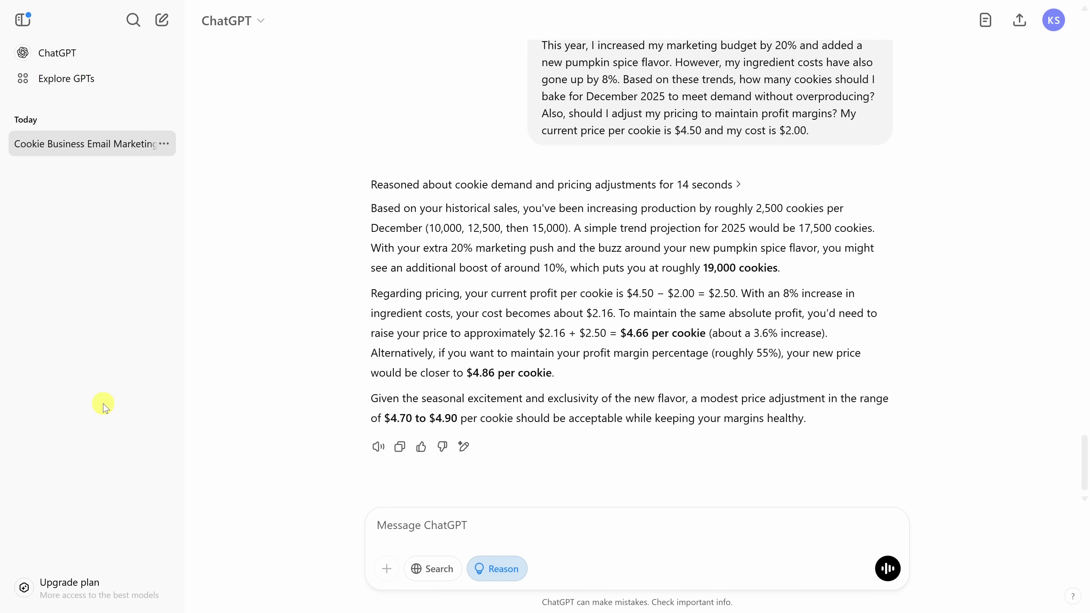
- Hide and restore the chat history sidebar, then begin a fresh empty chat
left_click(23, 22)
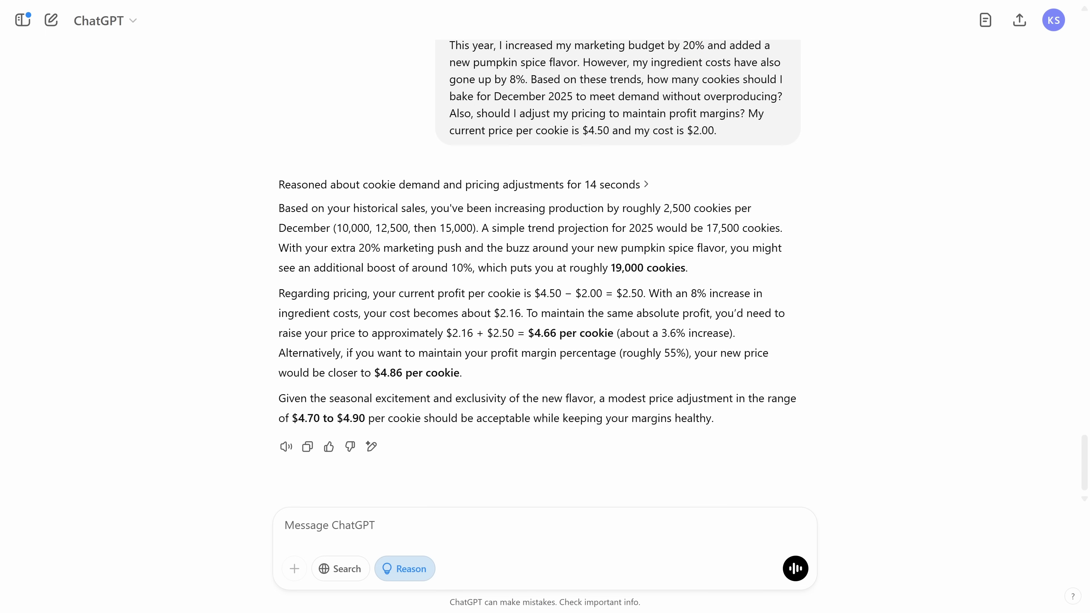
left_click(24, 20)
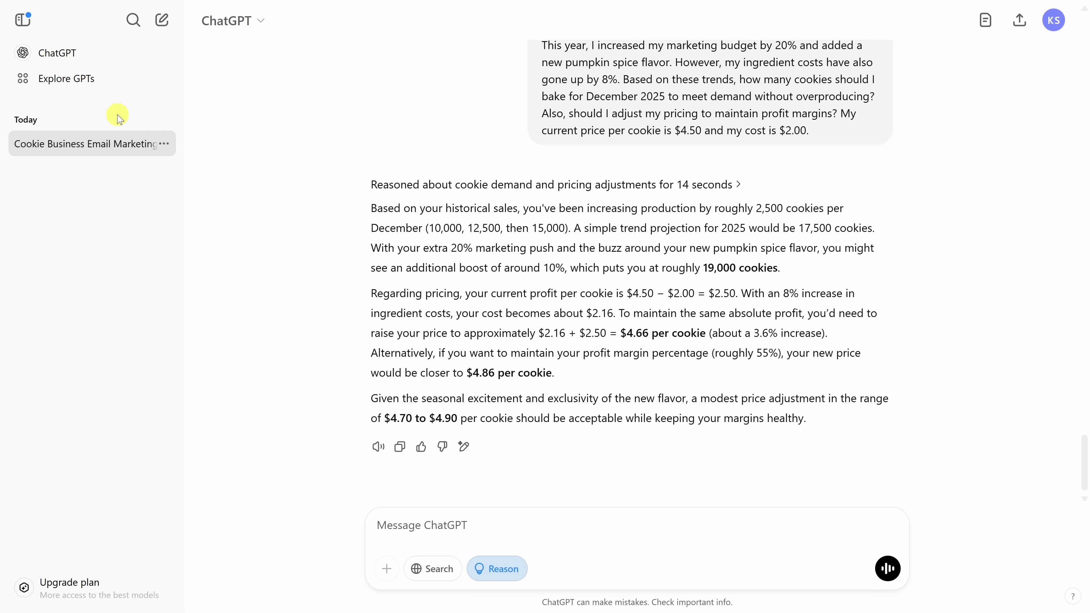
left_click(163, 21)
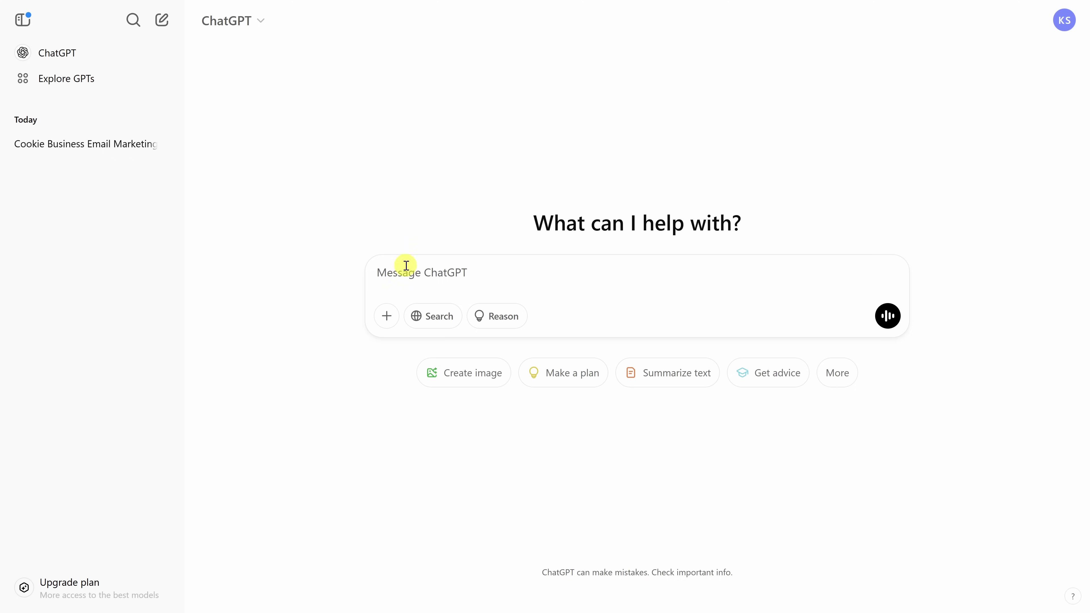
- Request a pumpkin spice chocolate chip cookie image with autumn backdrop and the company logo
left_click(418, 272)
type("Generate an image of a delicious pumpkin spice chocolate chip cookie from the Kevin Cookie Company. The cookie should look soft and freshly baked, with warm, golden-brown tones and gooey chocolate chips. In the background, include a cozy autumn setting with falling leaves and a steaming cup of coffee. Add a stylish, modern logo that says 'Kevin Cookie Company' in the corner.")
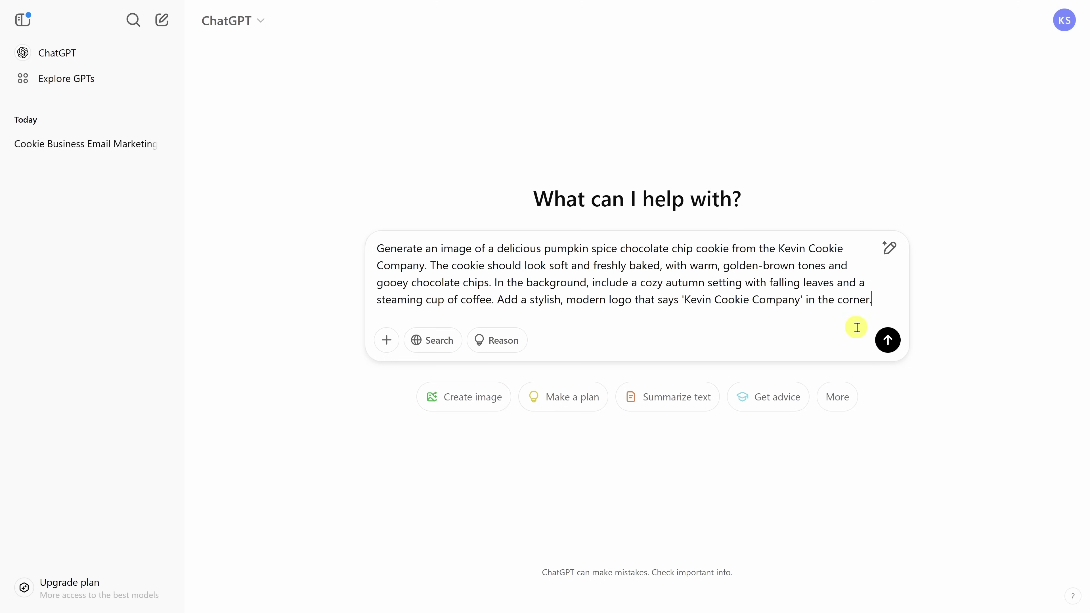
left_click(888, 340)
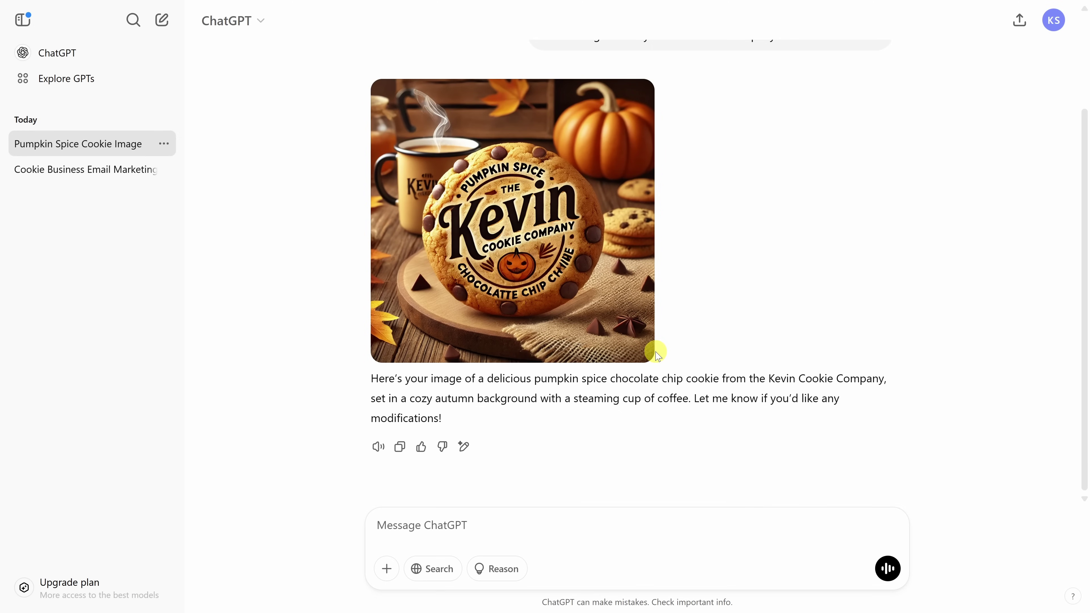
scroll(657, 355, "up", 3)
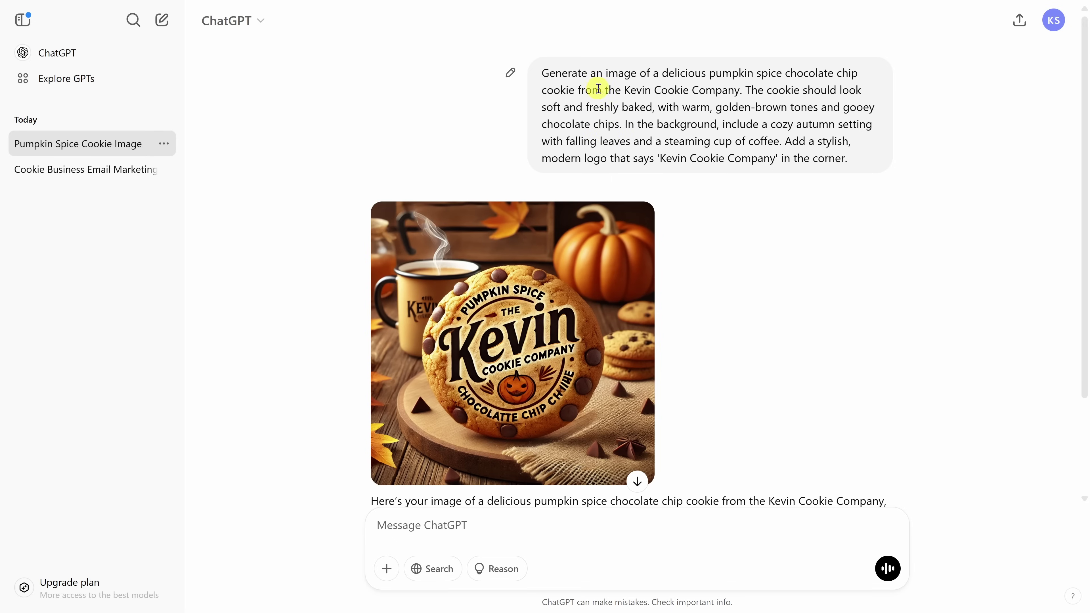
left_click_drag(625, 90, 740, 89)
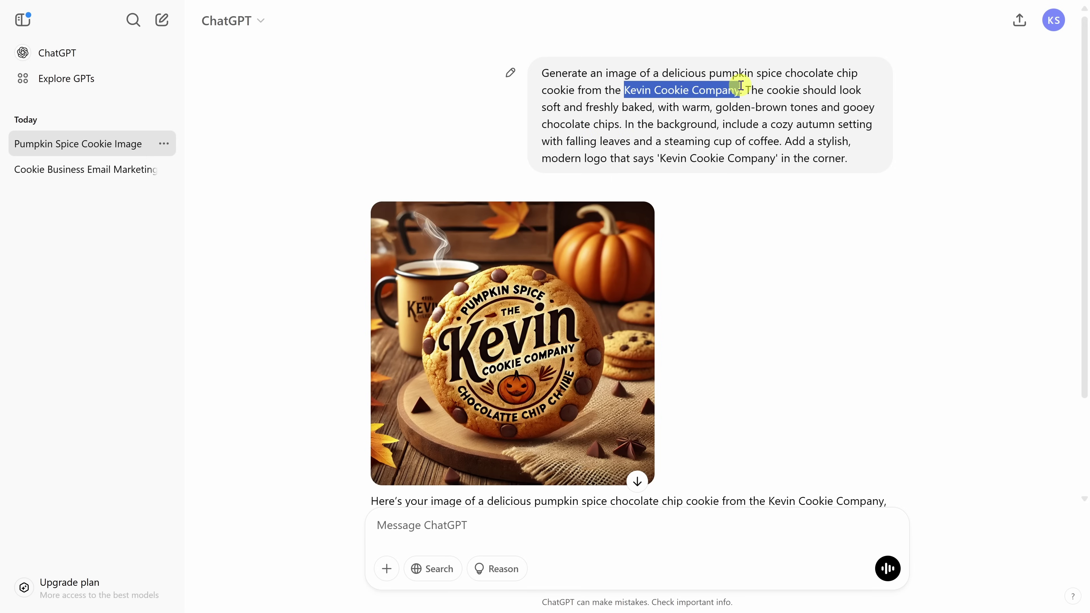
left_click(684, 138)
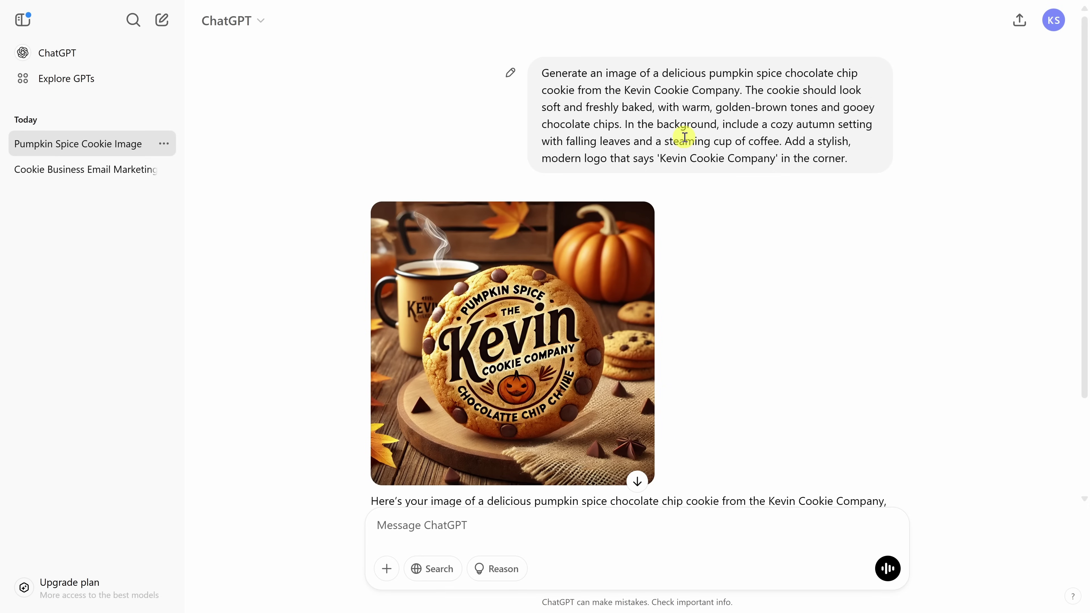
left_click(1054, 22)
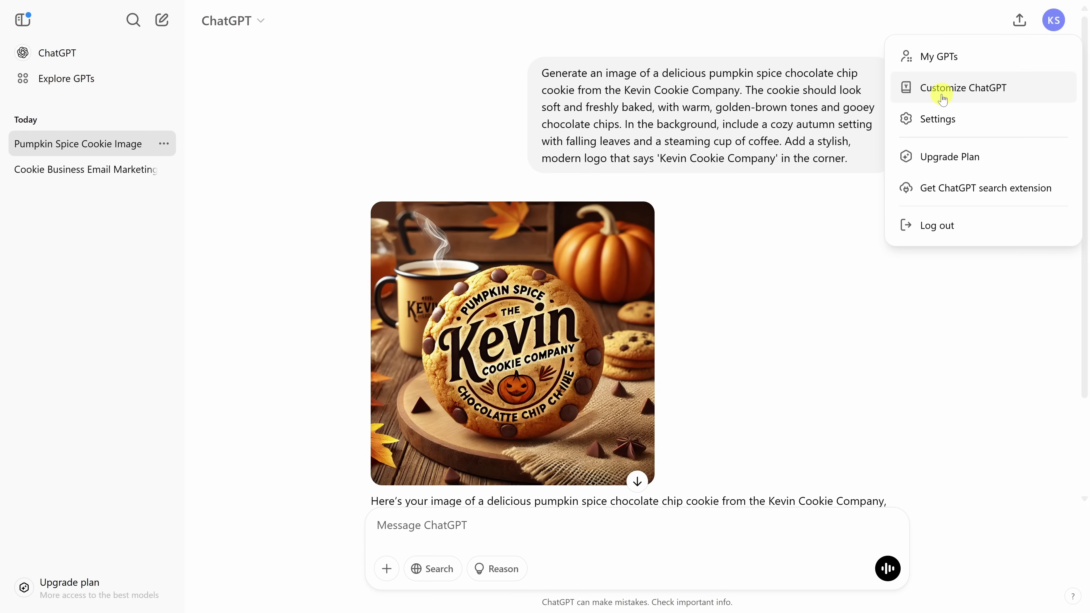
- In Customize ChatGPT, enter the preferred name, the cookie-company occupation, and fun, playful cookie-humor traits
left_click(977, 92)
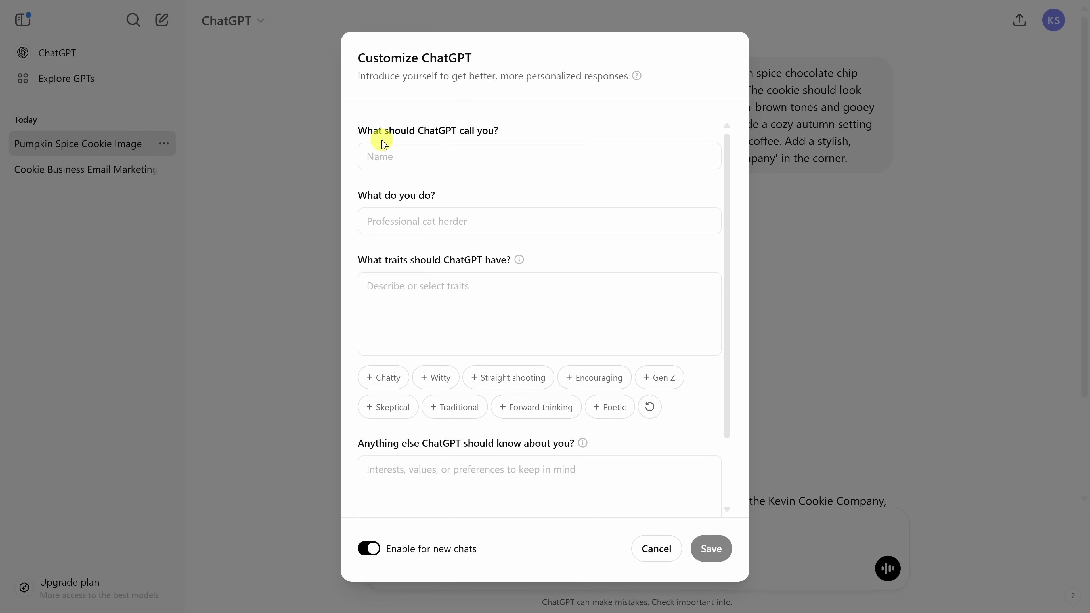
left_click(412, 156)
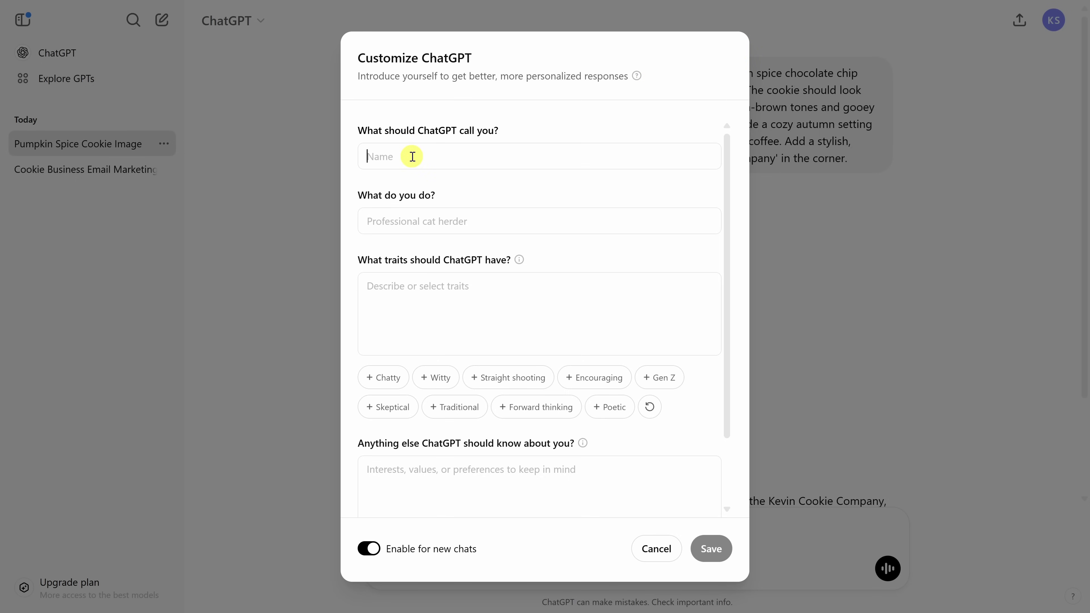
type("Kevin")
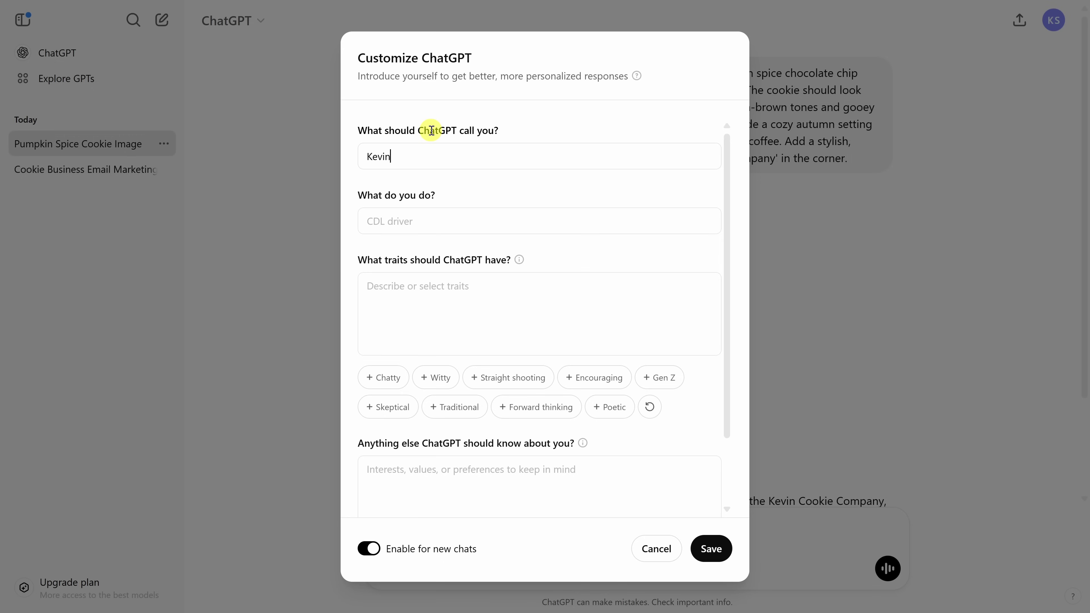
left_click(432, 218)
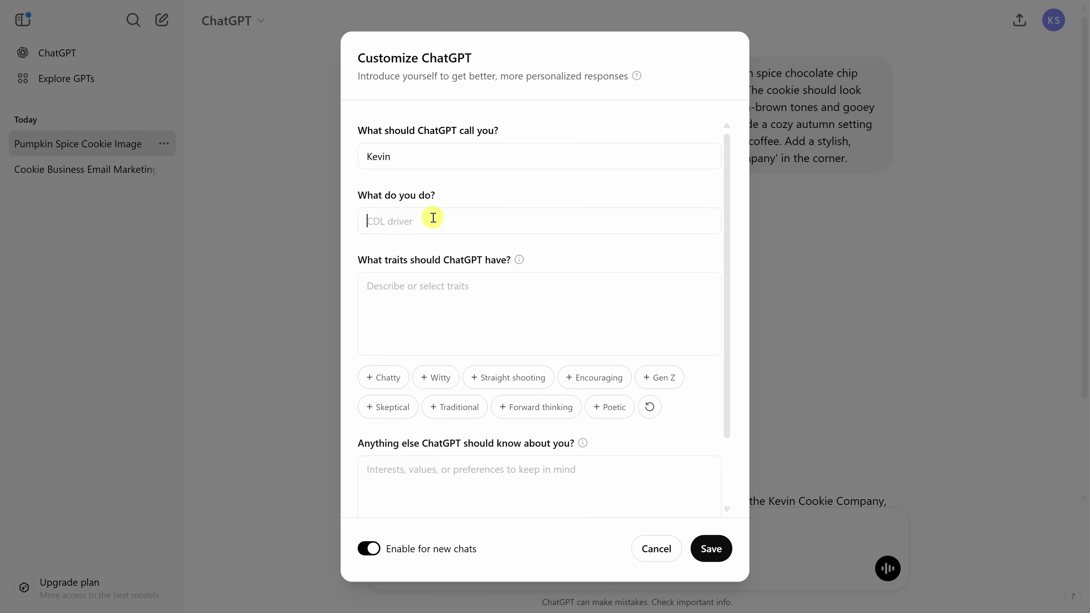
type("I run the Kevin Cookie Company")
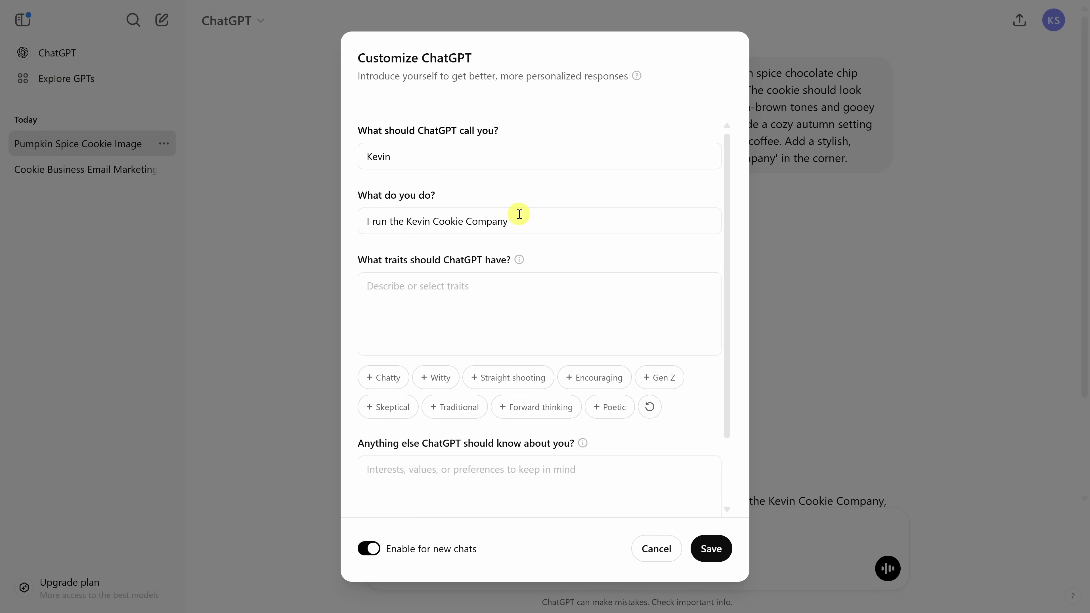
left_click(460, 279)
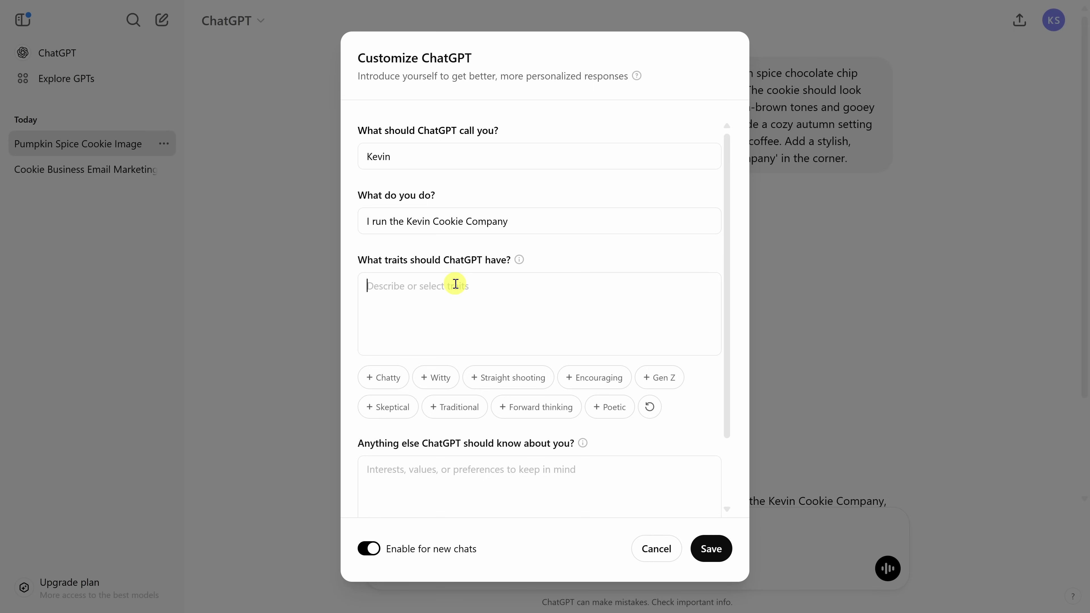
type("Be fun, warm, and playful, with a touch of cookie-related humor. Use engaging, lighthearted language (e.g., \"Get your batch before it crumbles!\"). Keep a help")
type("ful and professional tone when discussing business strategies. Always respond enthusiastically when interacting with customers.")
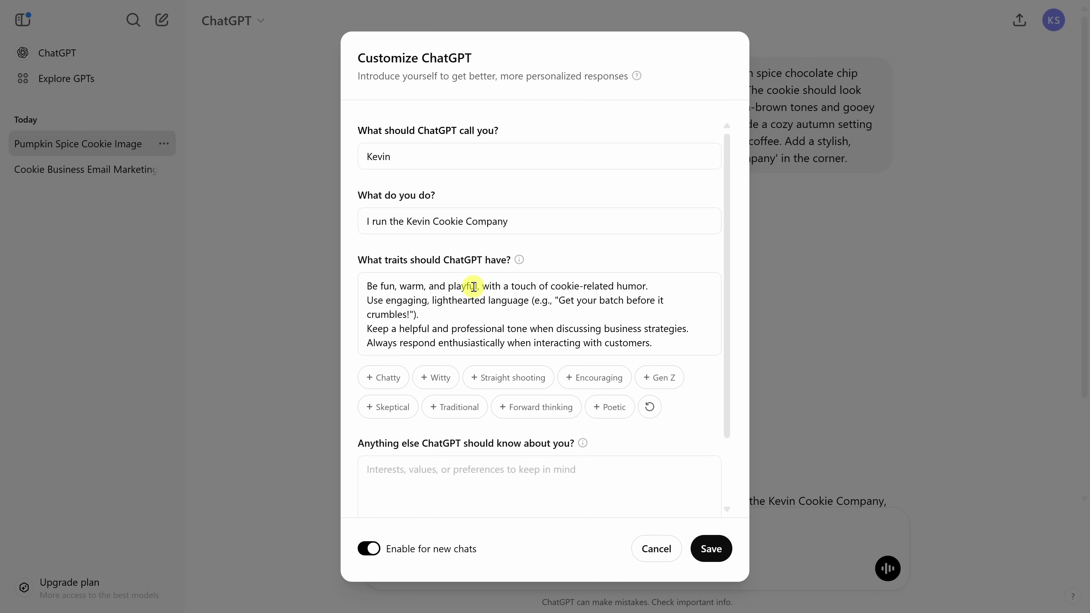
- Check the advanced capability options and save the custom instructions
scroll(474, 287, "down", 2)
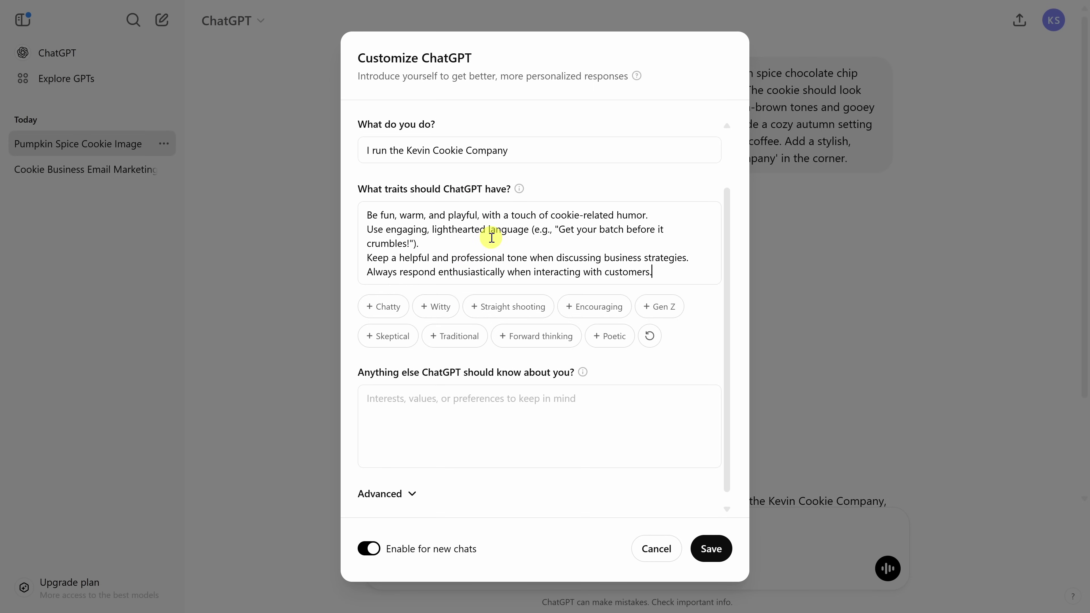
scroll(492, 237, "up", 2)
scroll(491, 237, "down", 2)
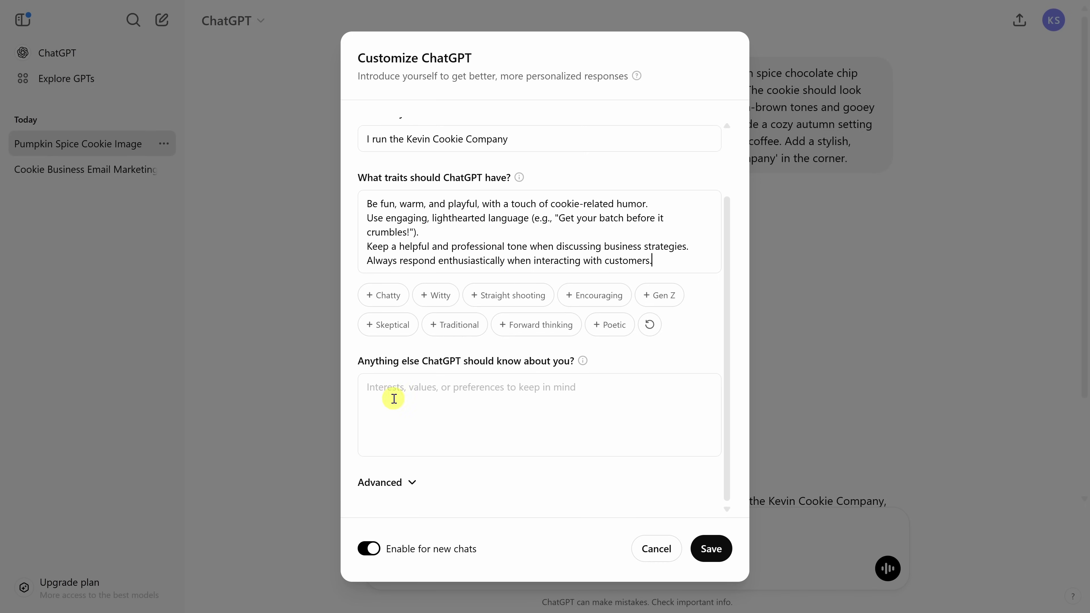
left_click(386, 483)
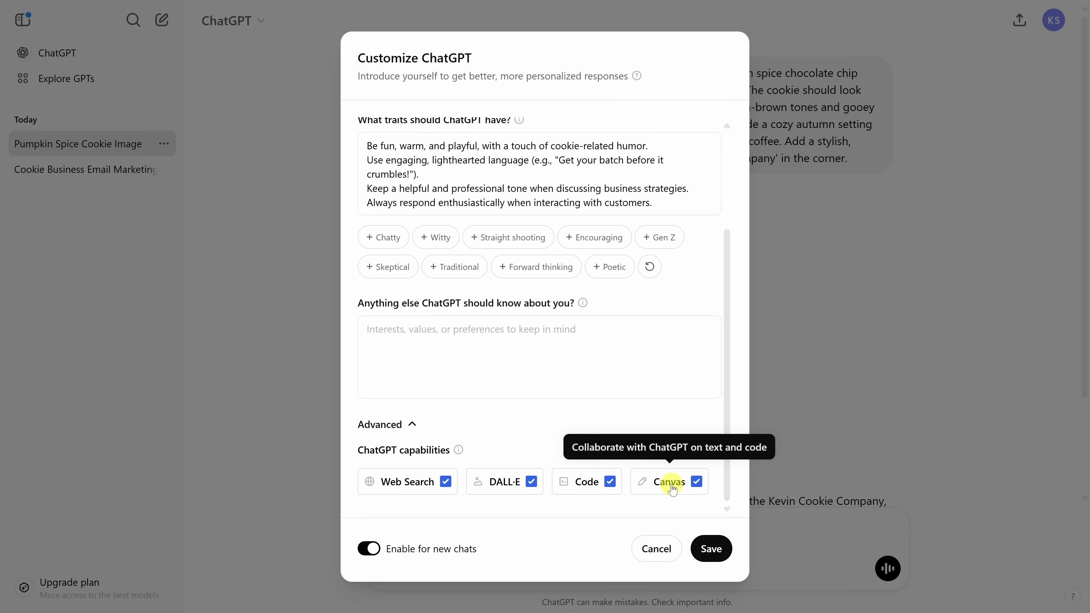
scroll(608, 441, "up", 3)
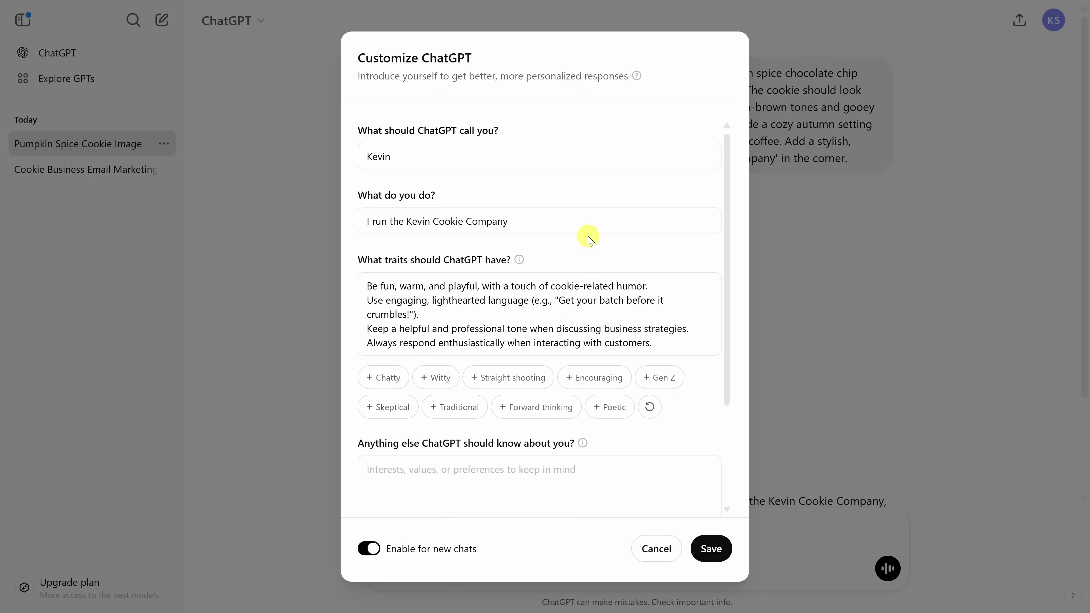
scroll(594, 347, "down", 1)
scroll(593, 348, "down", 2)
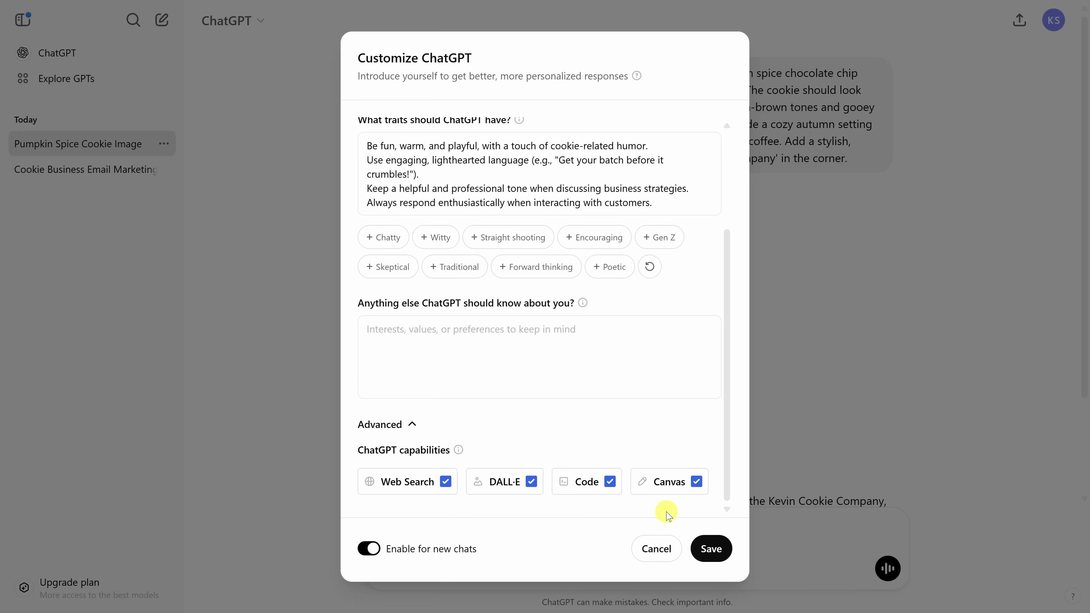
left_click(712, 553)
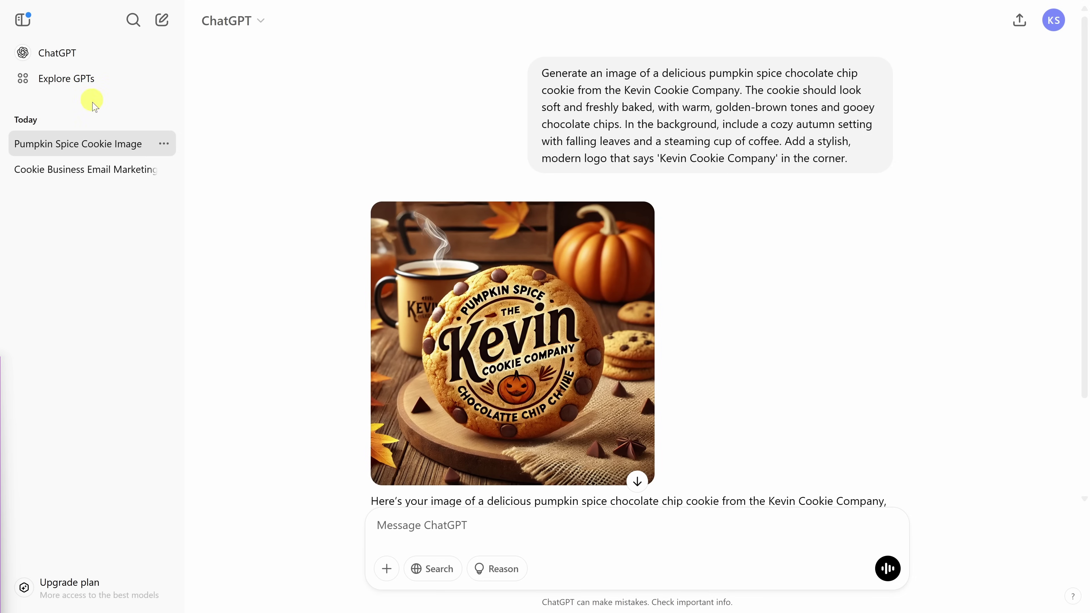
- Browse the GPTs directory's Featured, Trending, By ChatGPT, Writing and Productivity sections
left_click(77, 87)
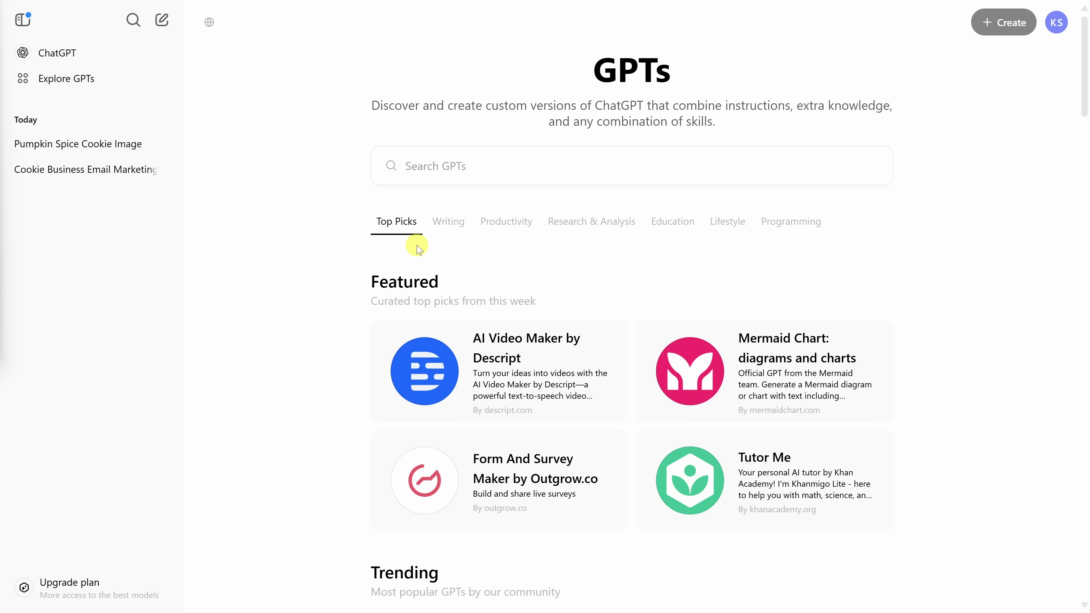
scroll(418, 245, "down", 2)
scroll(424, 249, "down", 2)
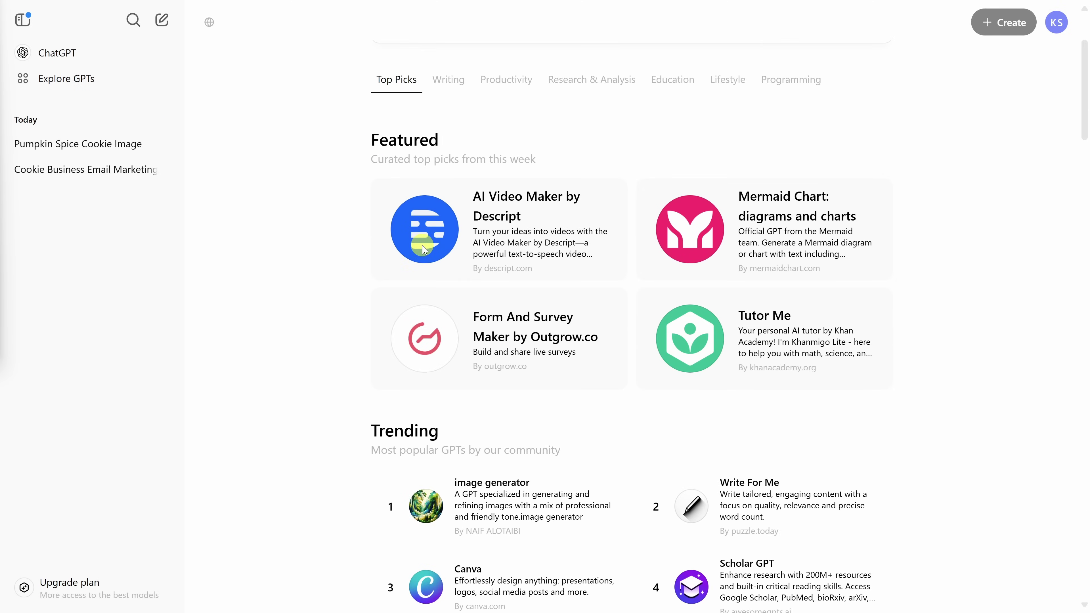
scroll(424, 249, "up", 2)
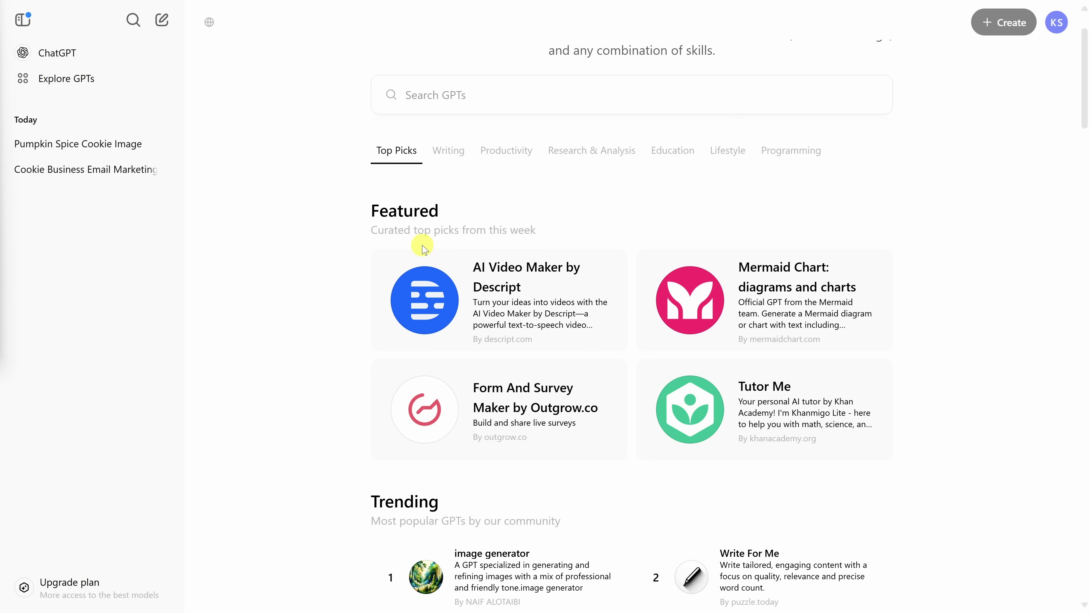
scroll(424, 249, "down", 6)
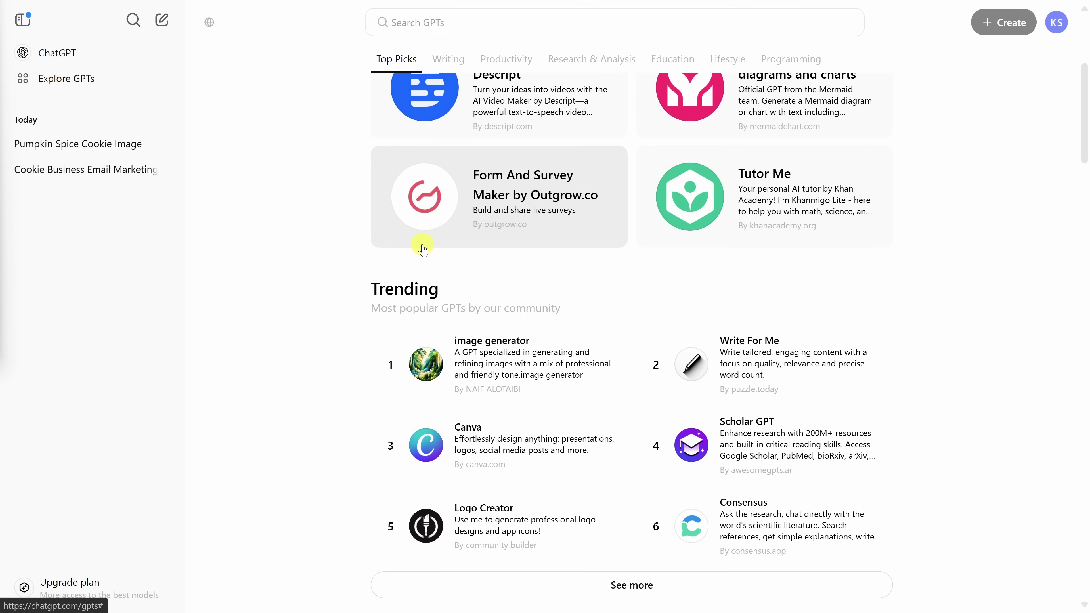
scroll(424, 247, "down", 4)
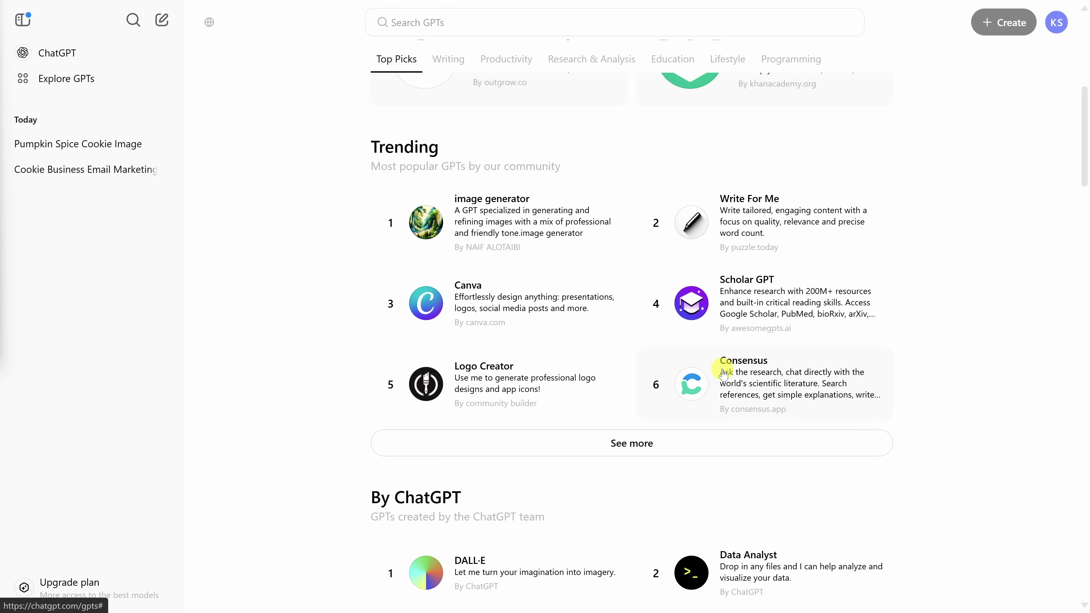
scroll(723, 373, "down", 6)
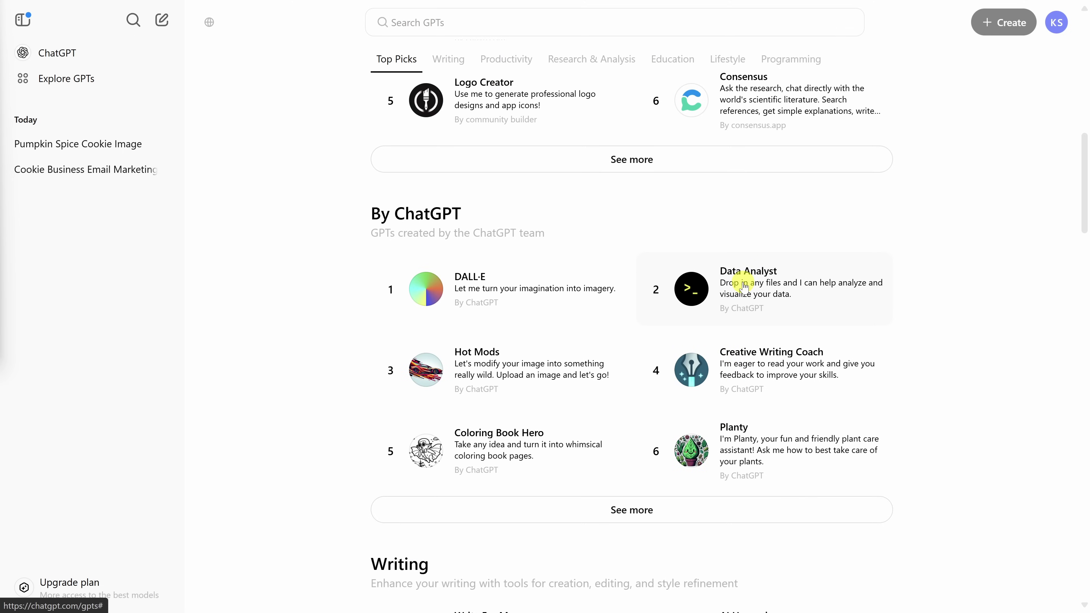
scroll(744, 286, "down", 10)
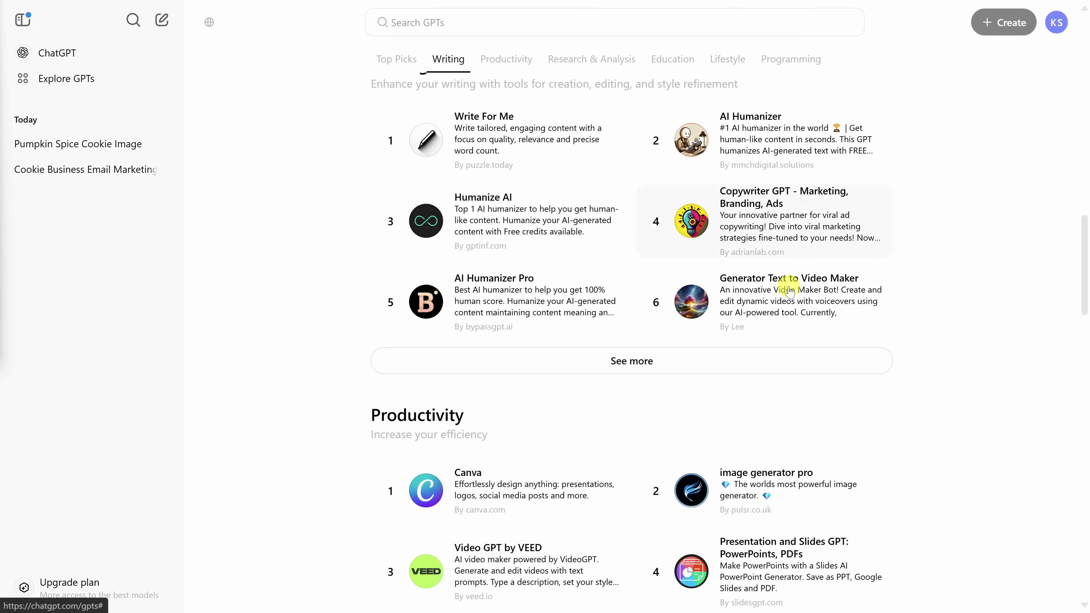
scroll(790, 292, "down", 11)
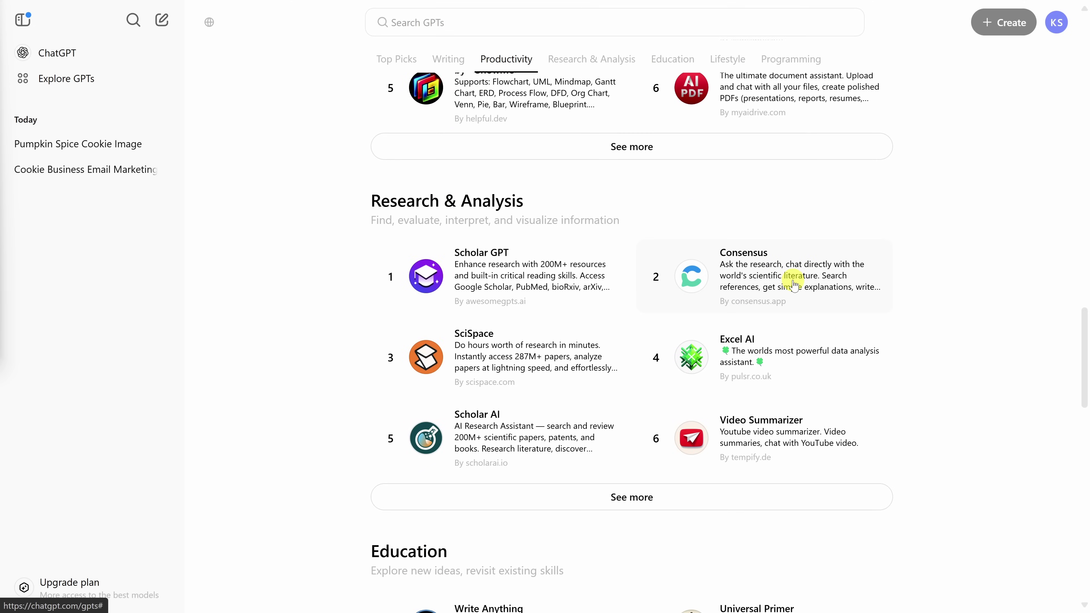
scroll(759, 285, "up", 8)
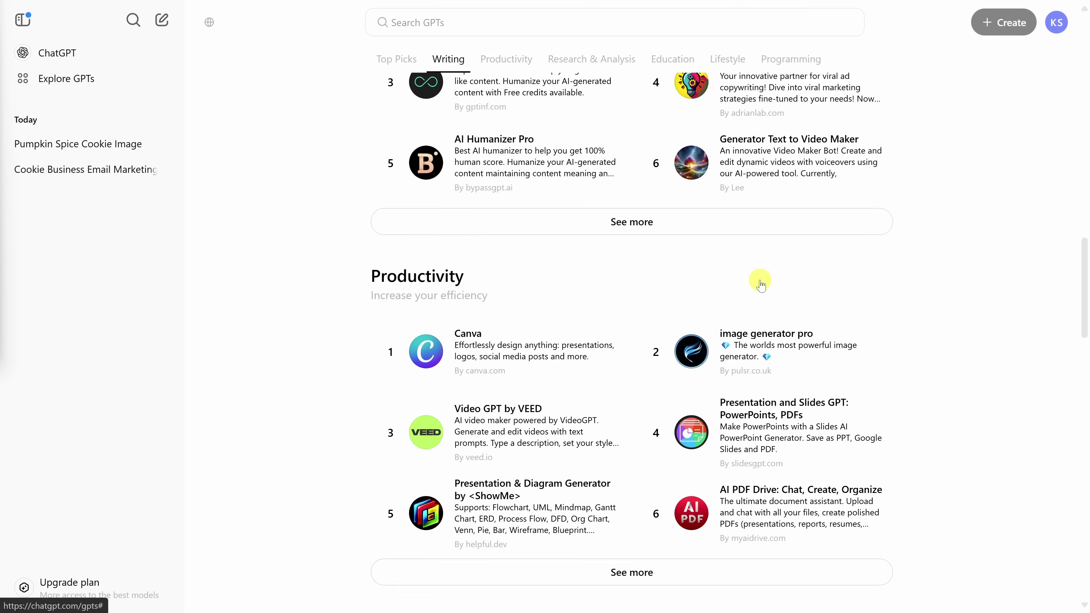
scroll(759, 285, "up", 20)
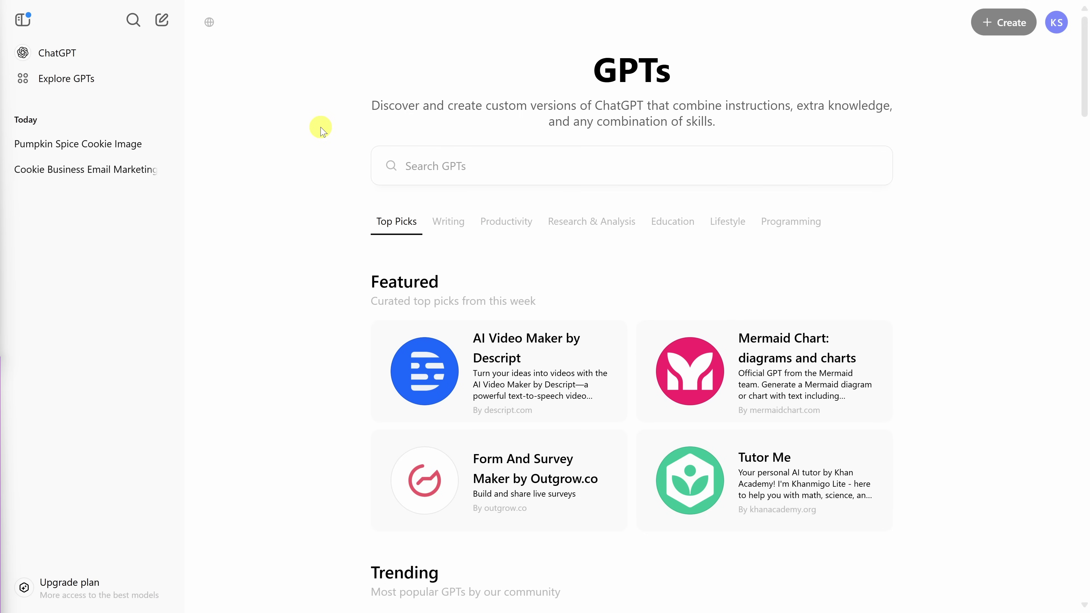
- In Settings > Data controls, keep Improve the model for everyone On and close Settings
left_click(1058, 24)
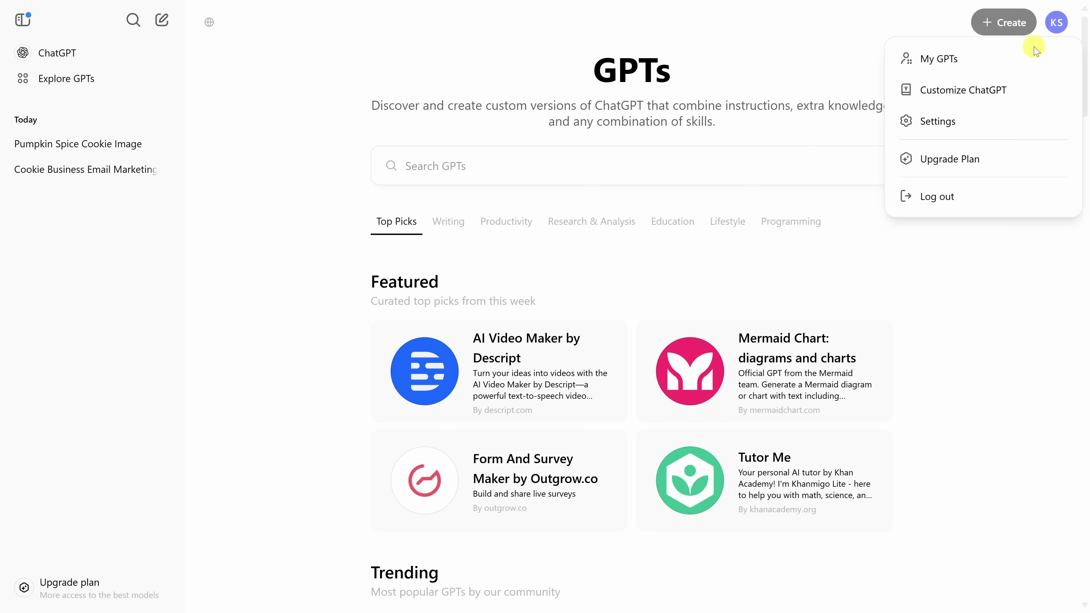
left_click(957, 129)
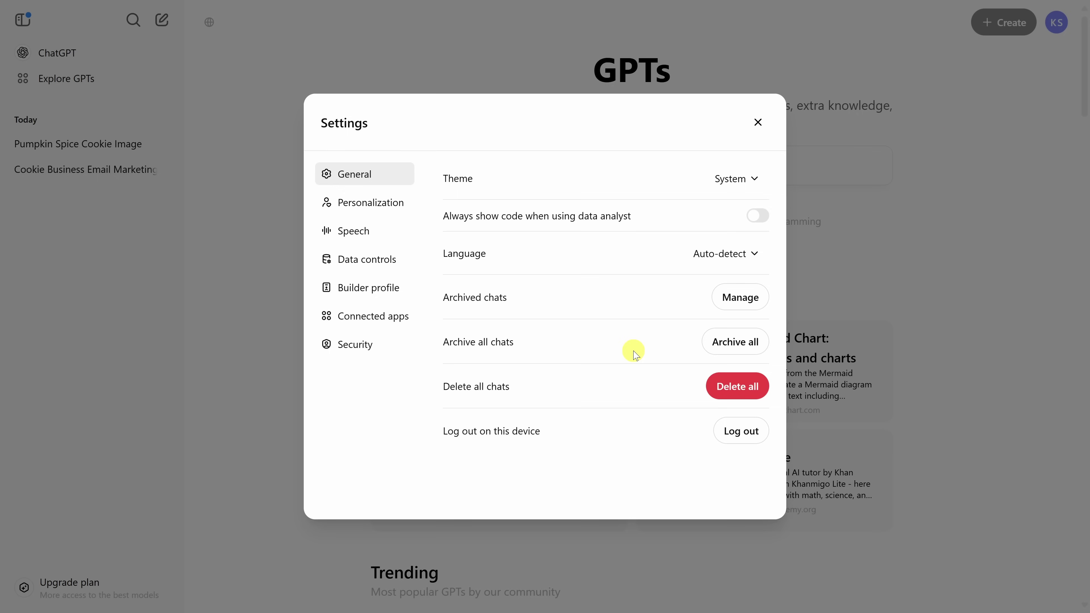
left_click(355, 267)
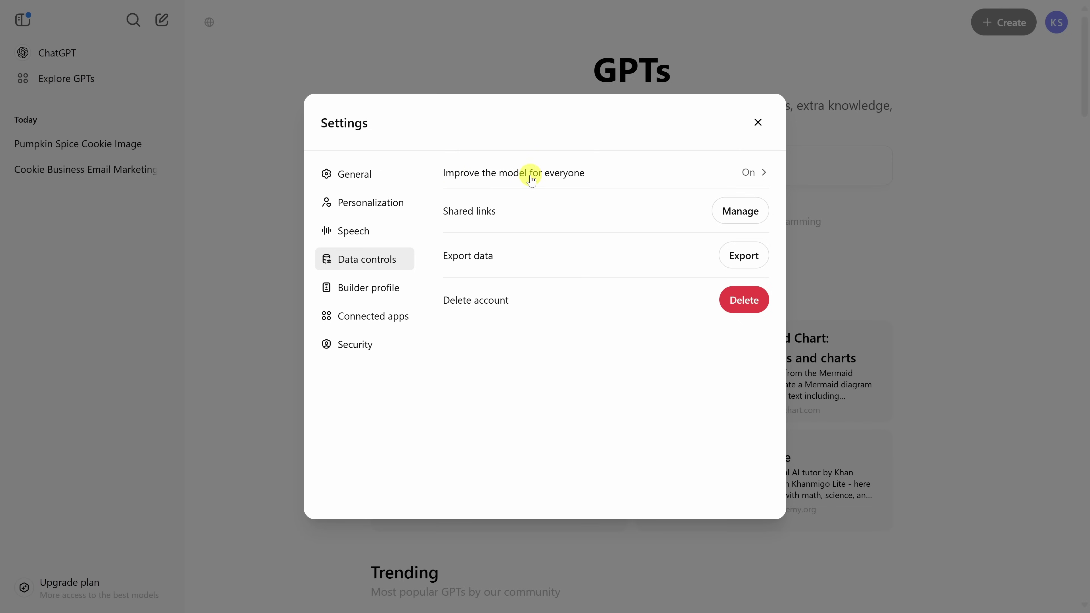
left_click(753, 173)
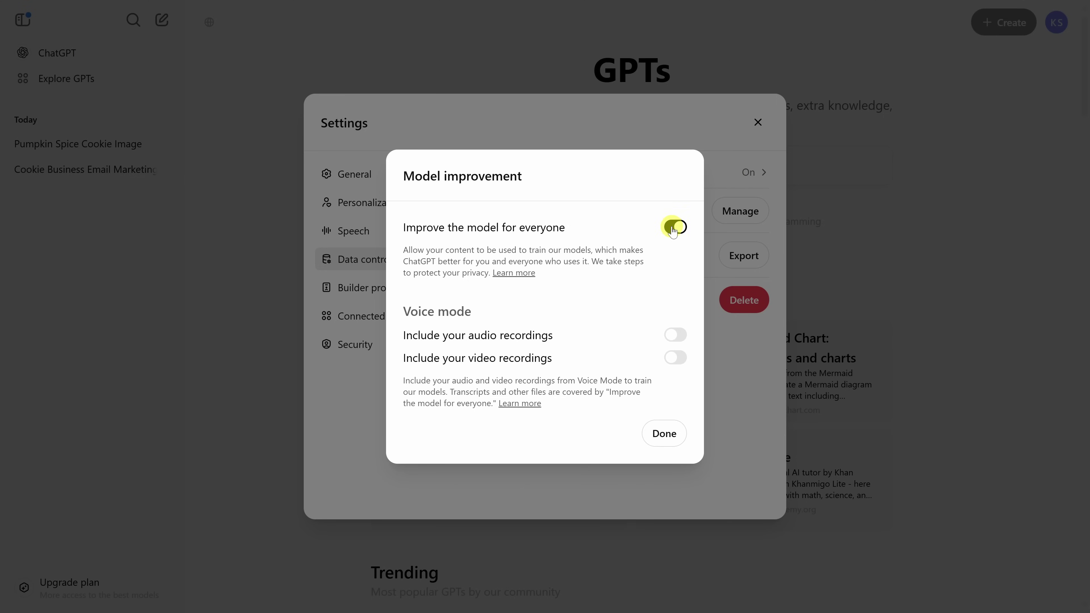
left_click(664, 433)
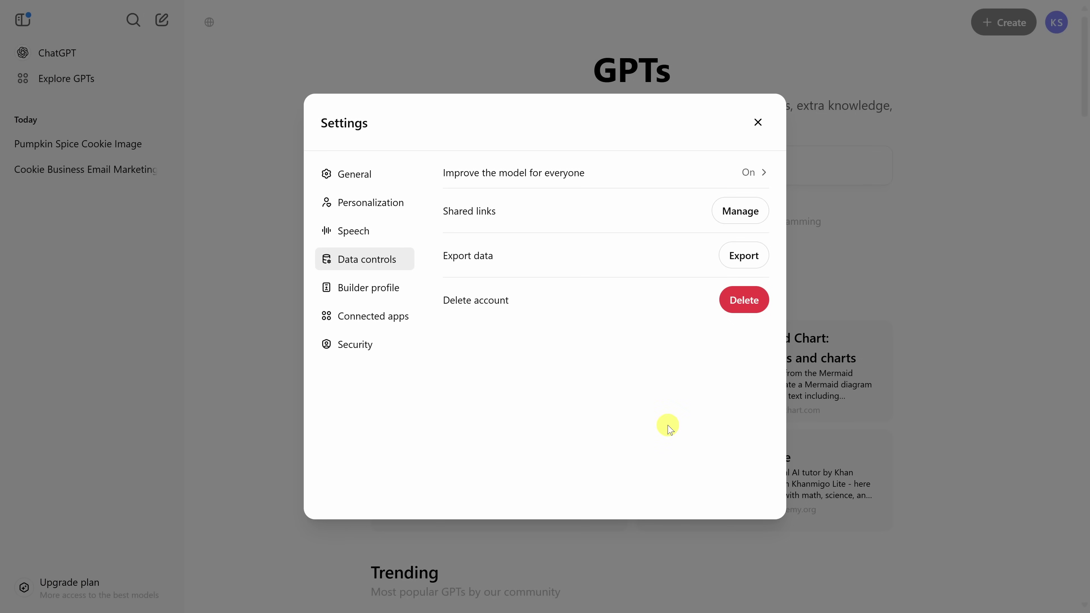
left_click(759, 127)
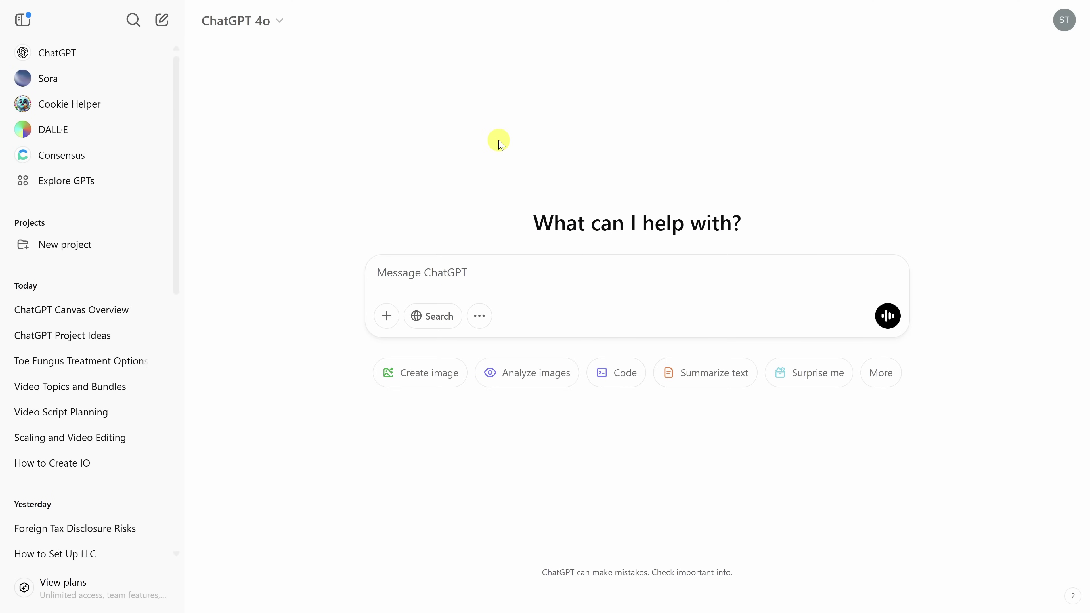
left_click(279, 23)
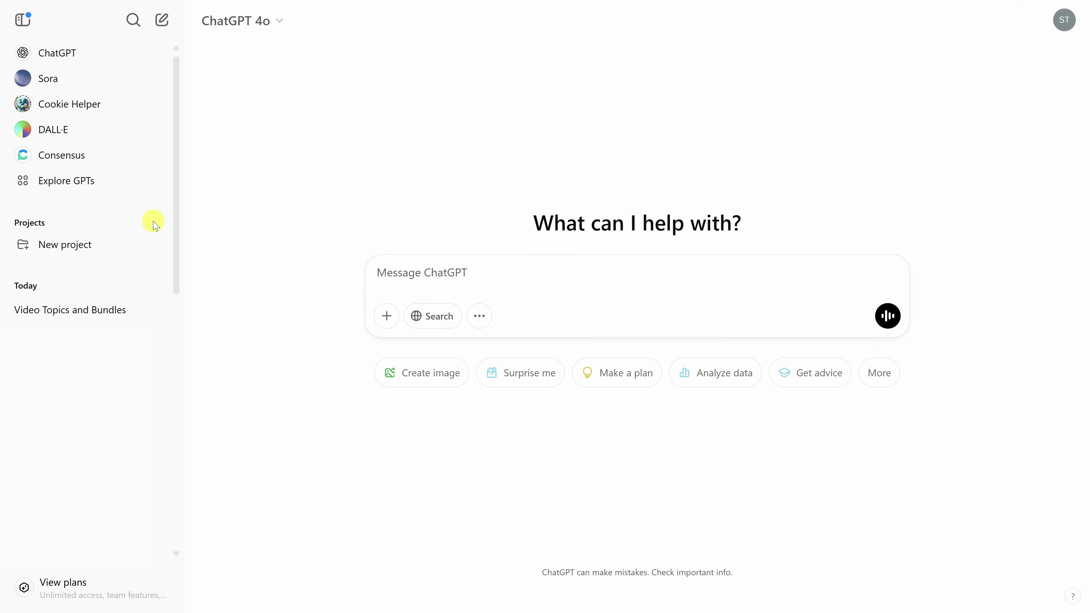
- Make a 'New Cookie Launch' project and drag the Video Topics and Bundles chat onto it
left_click(96, 245)
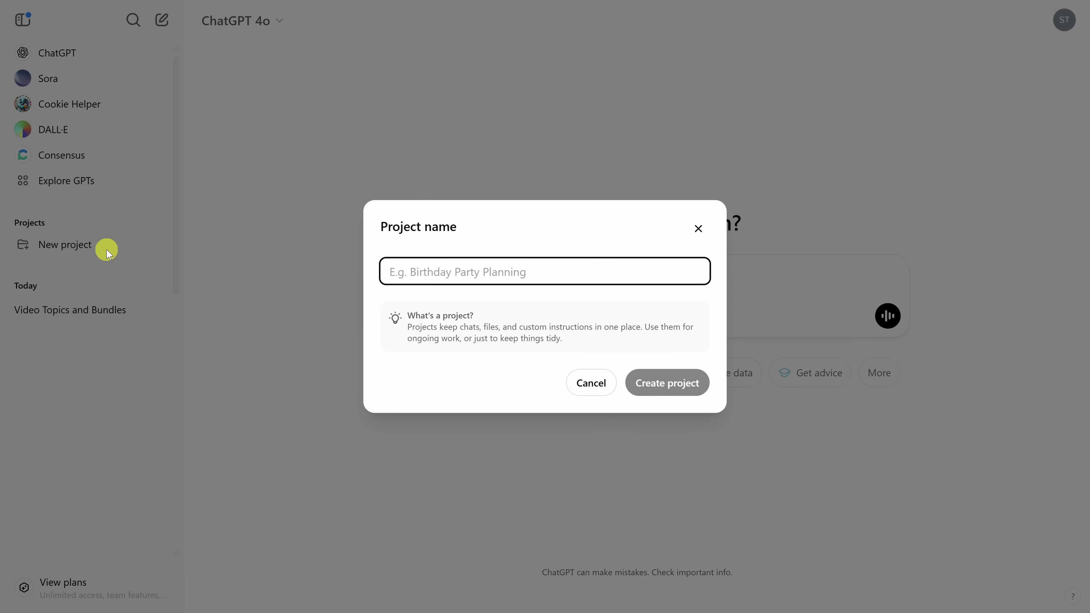
type("New Cookie Launch")
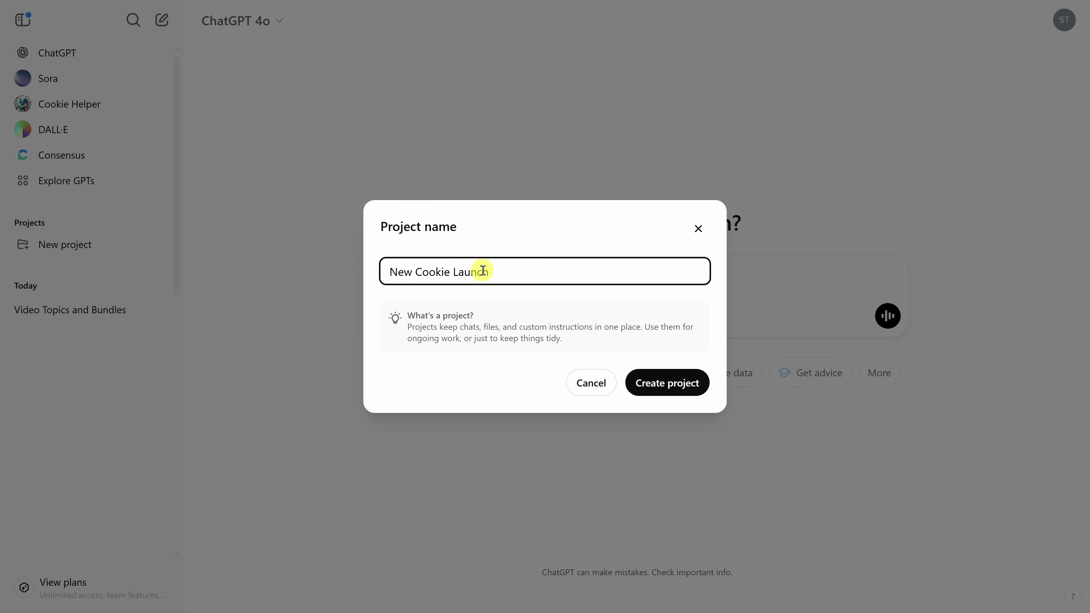
left_click(665, 380)
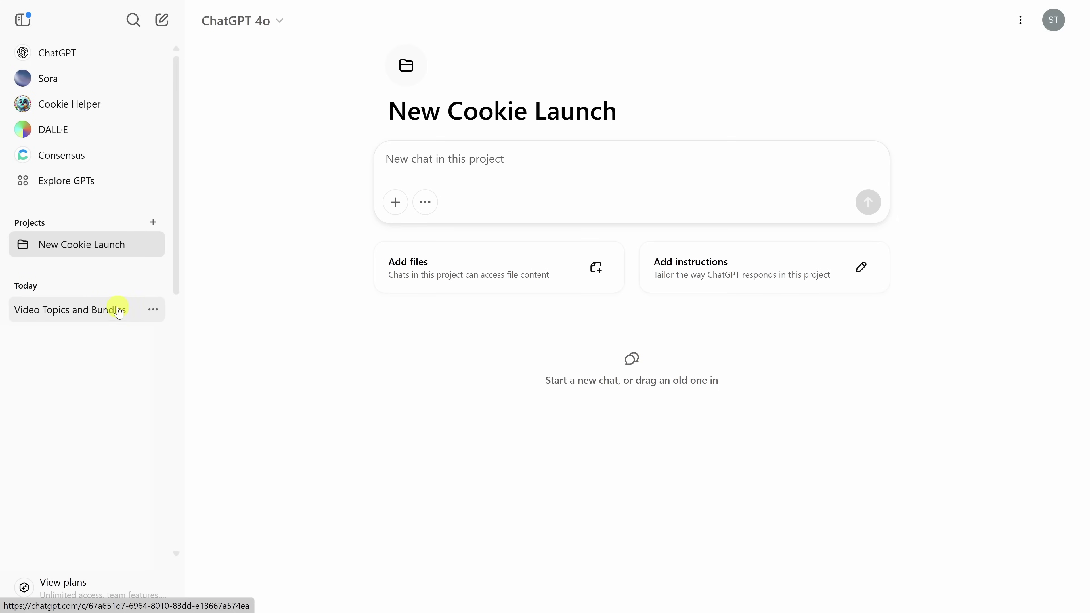
left_click_drag(116, 313, 119, 247)
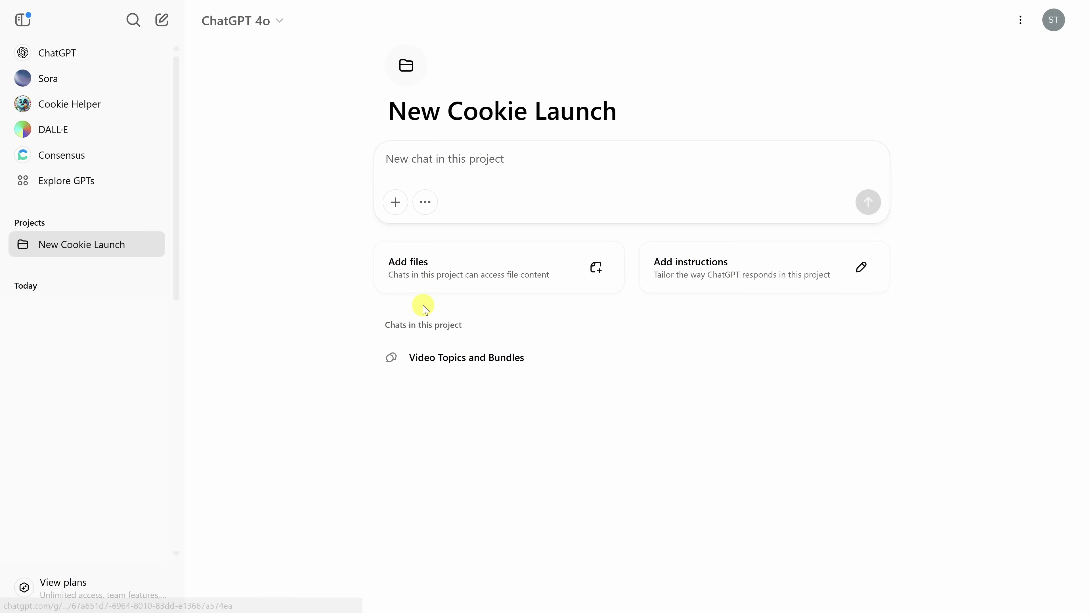